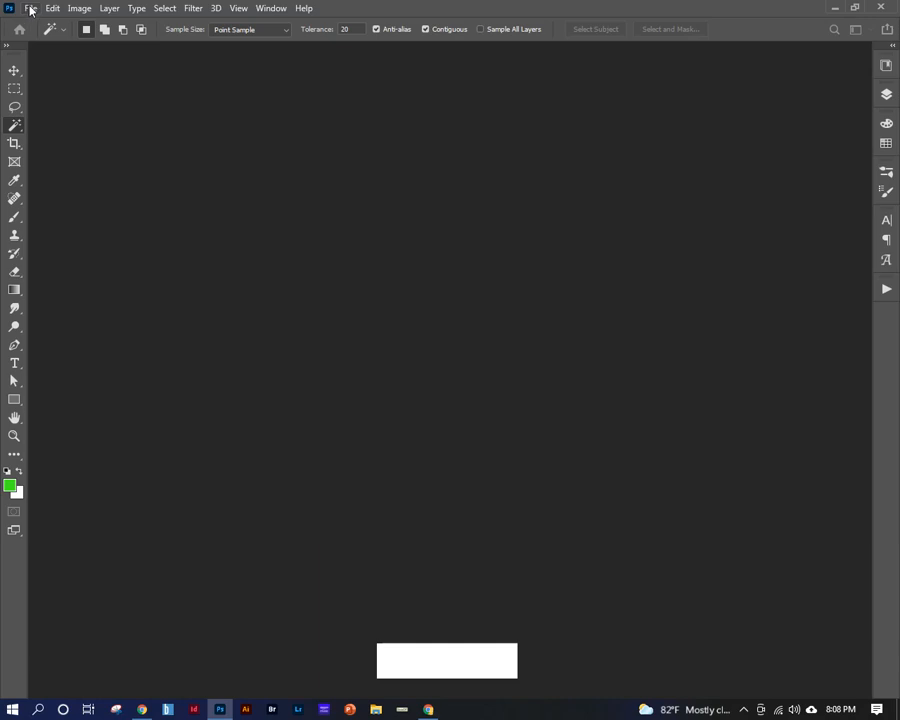
Browse the files in the Downloads folder for an image to open, and leave without opening one.
click(31, 10)
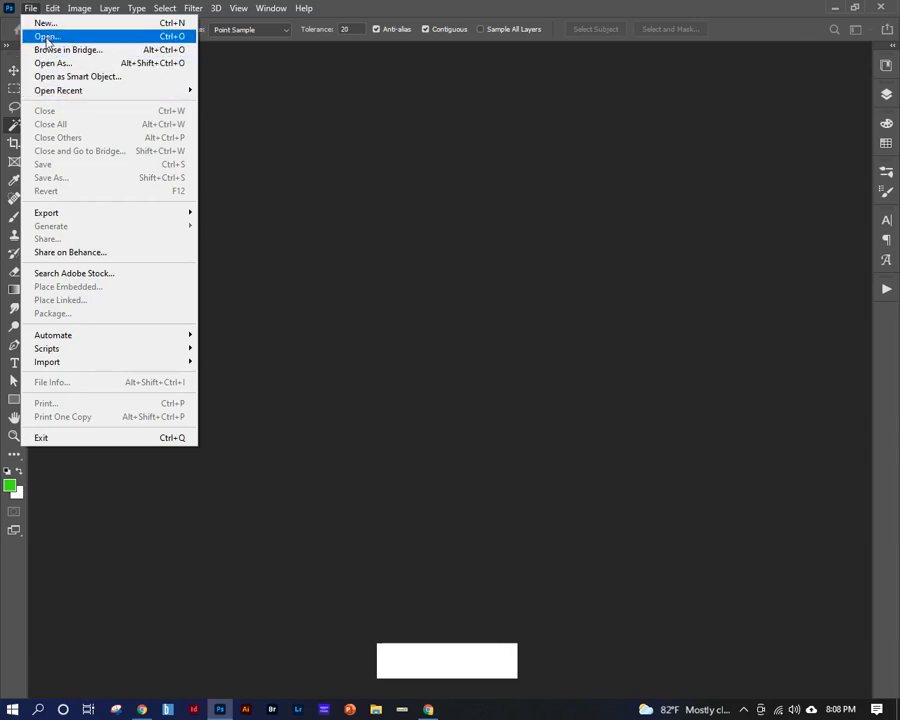
click(47, 37)
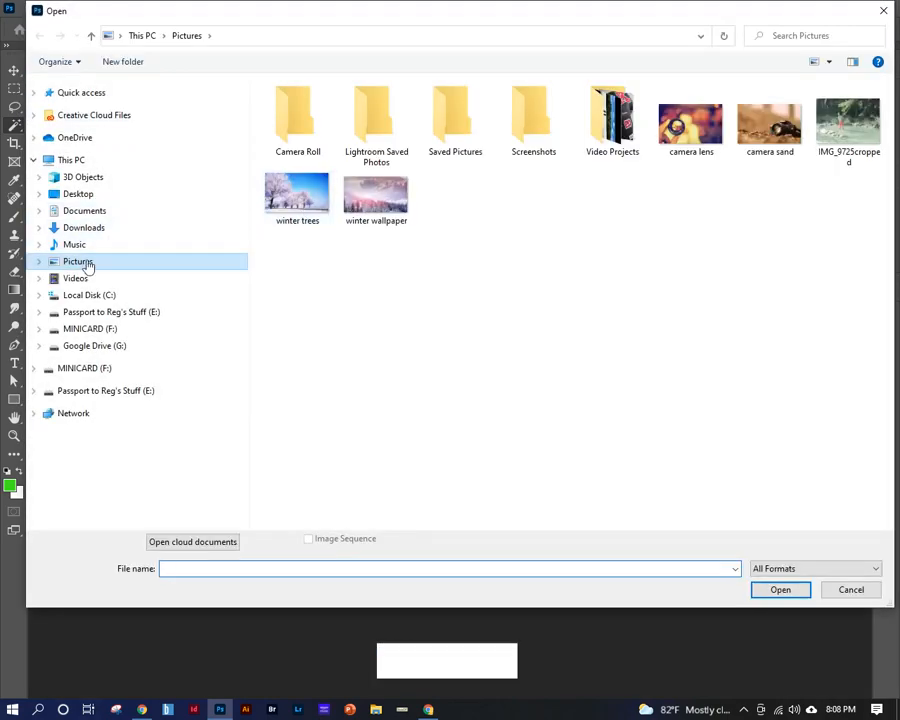
click(38, 227)
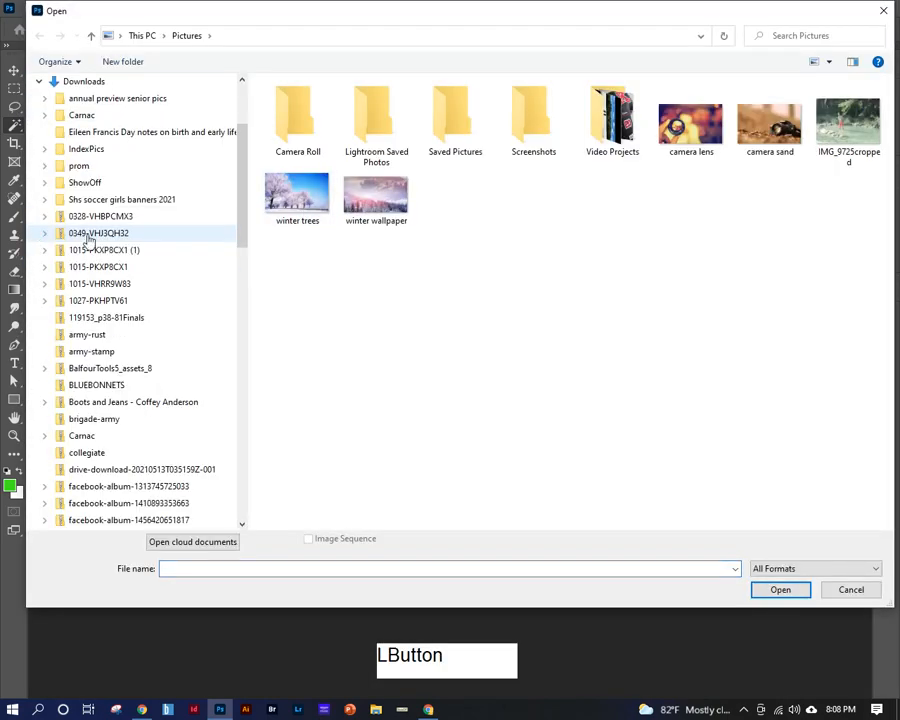
drag(243, 177, 240, 148)
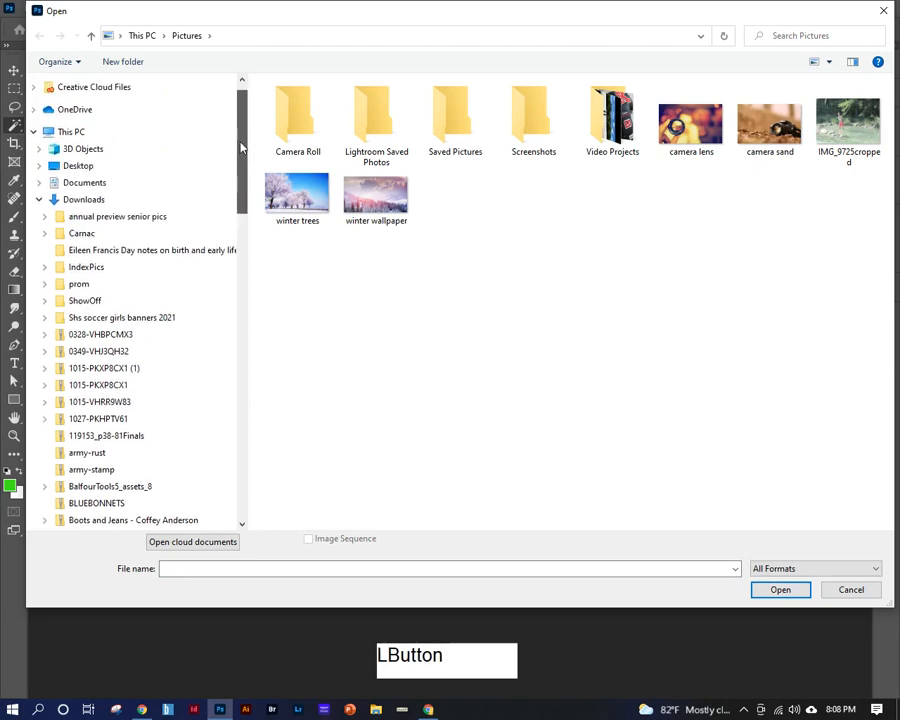
click(95, 200)
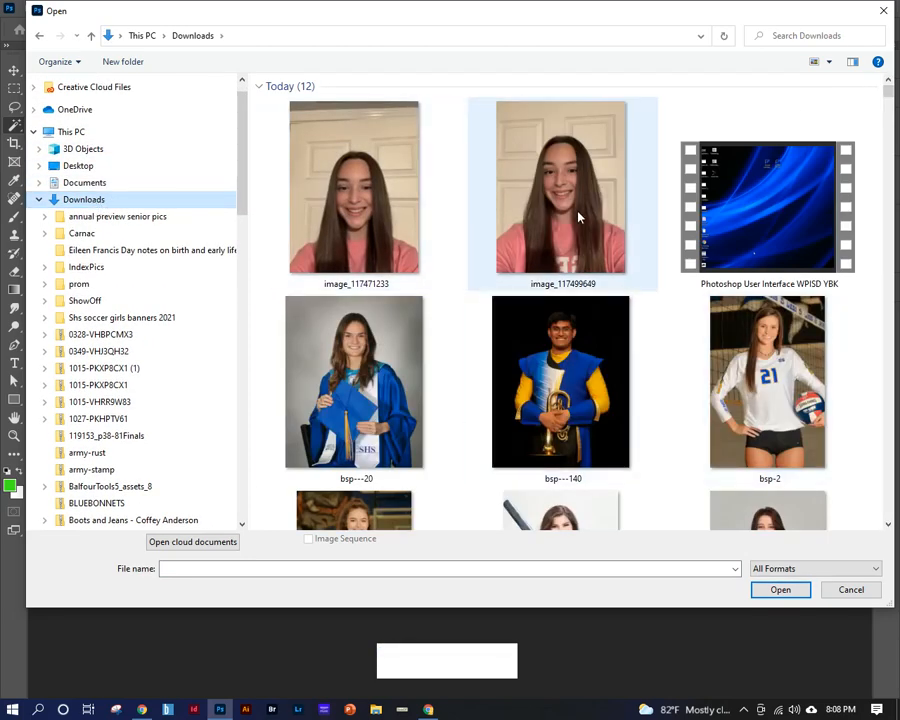
scroll(580, 428, down, 8)
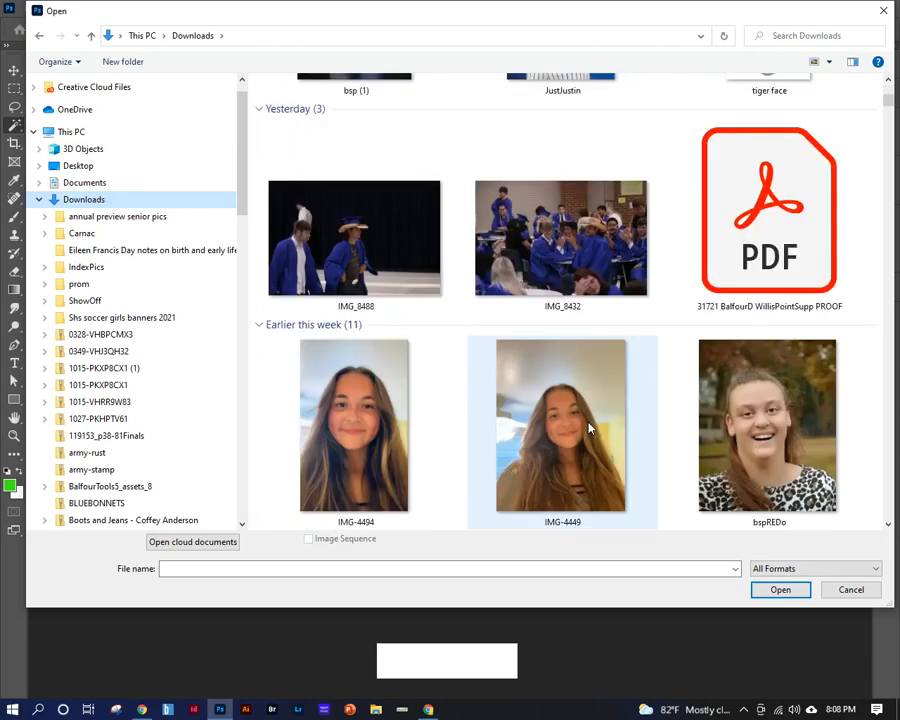
scroll(590, 428, down, 5)
scroll(540, 420, up, 6)
scroll(468, 428, down, 3)
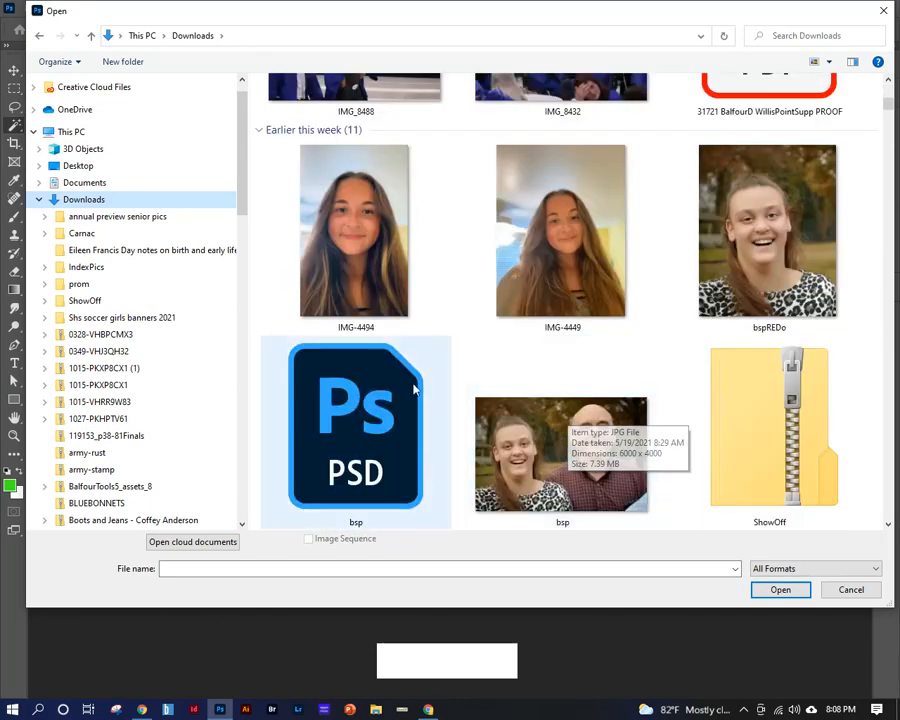
scroll(700, 360, down, 4)
scroll(640, 320, down, 5)
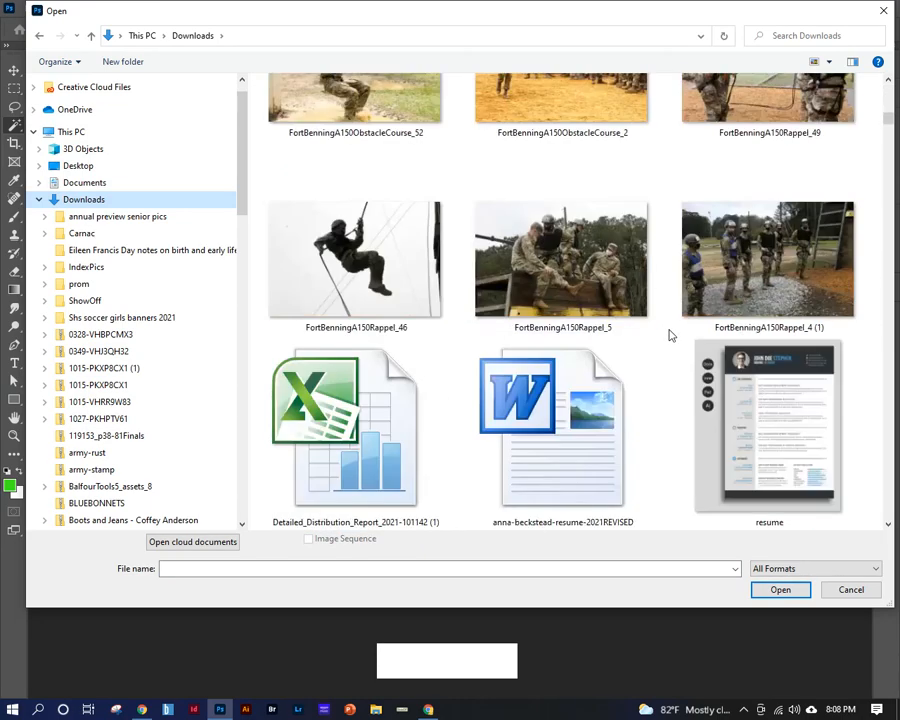
scroll(560, 320, down, 2)
scroll(476, 297, up, 15)
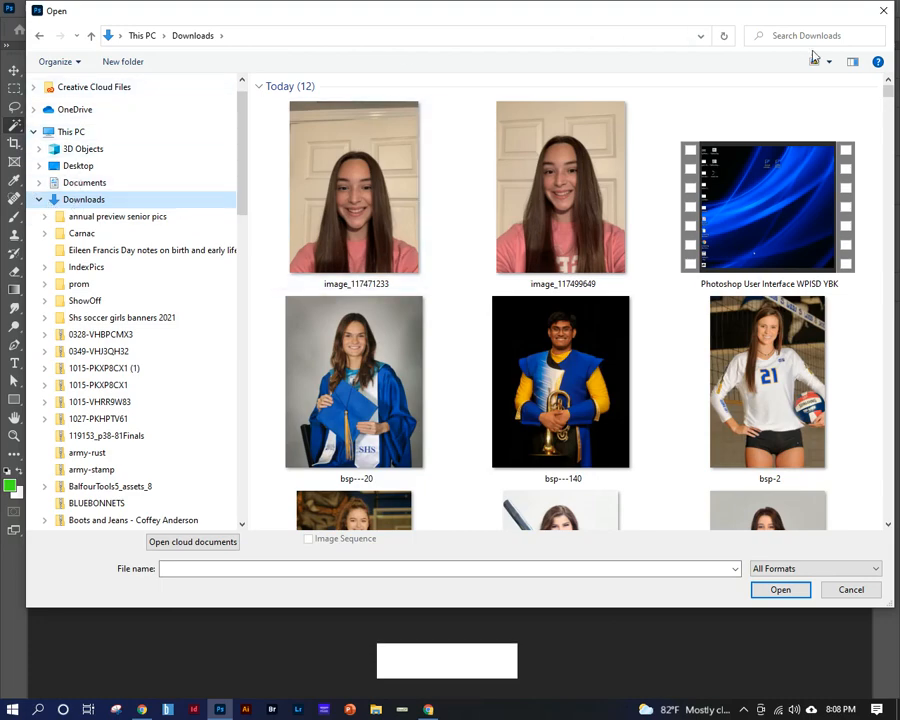
click(882, 12)
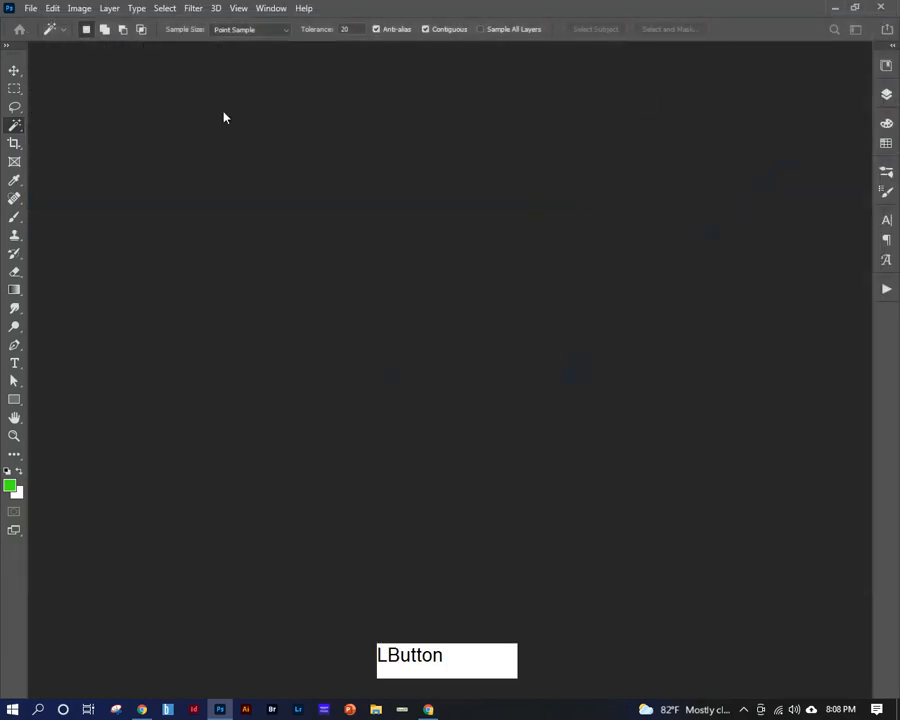
Open the recently used image camera sand.jpg and close it again.
click(30, 9)
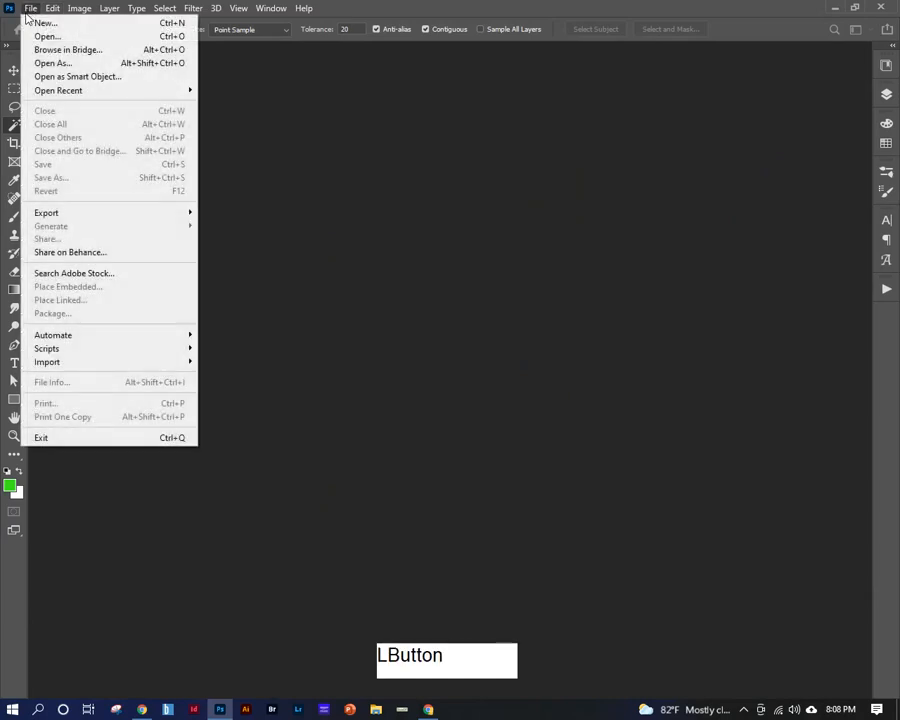
mouse_move(81, 92)
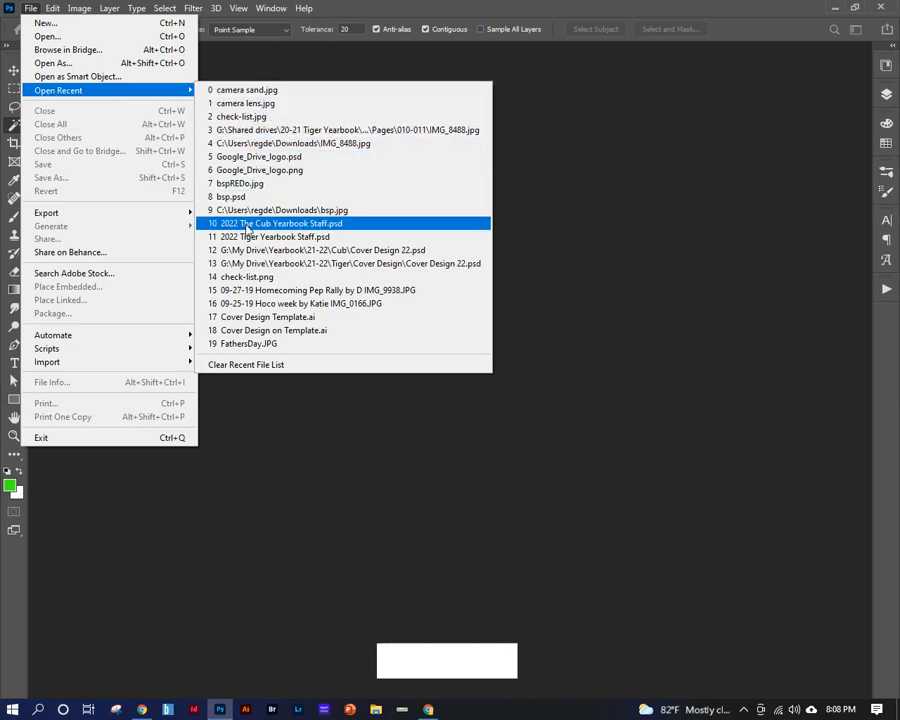
click(247, 92)
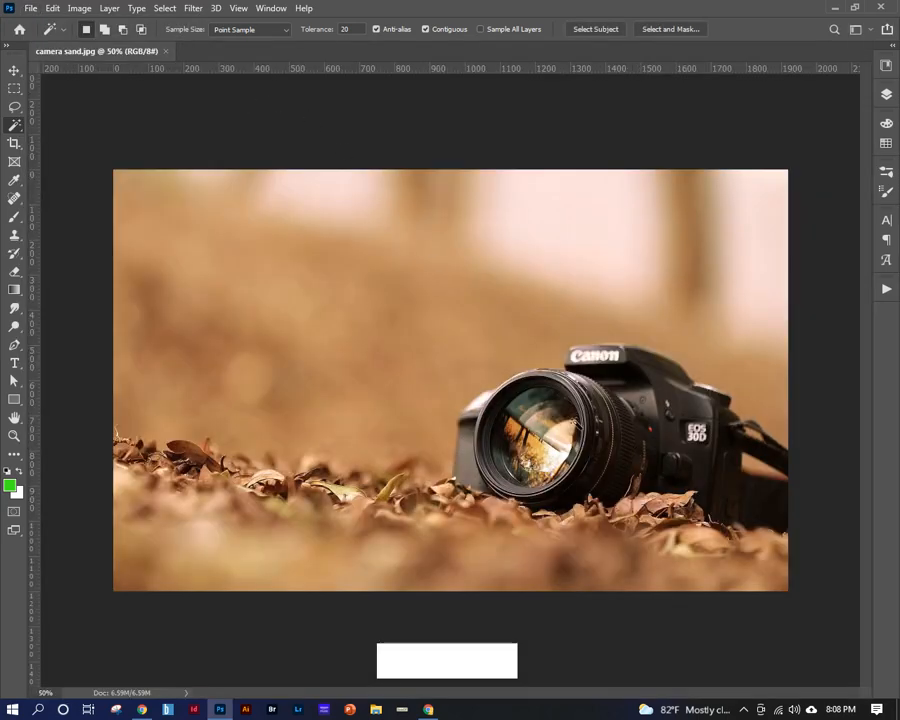
click(165, 52)
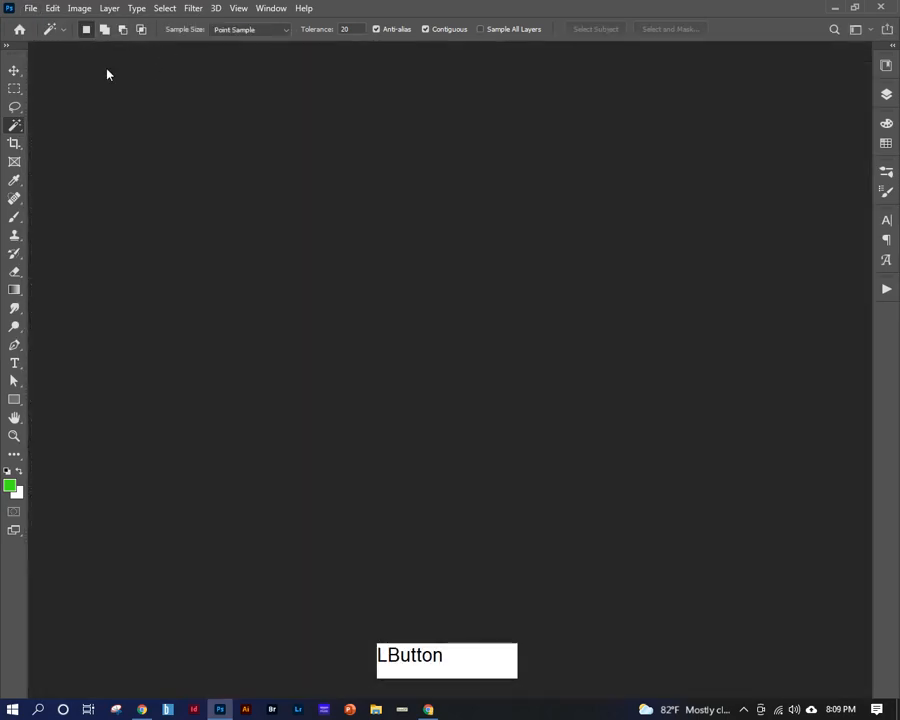
Start a new document and review the Saved, Recent, Photo, Print, Web and Mobile presets, including all the Web ones.
click(31, 8)
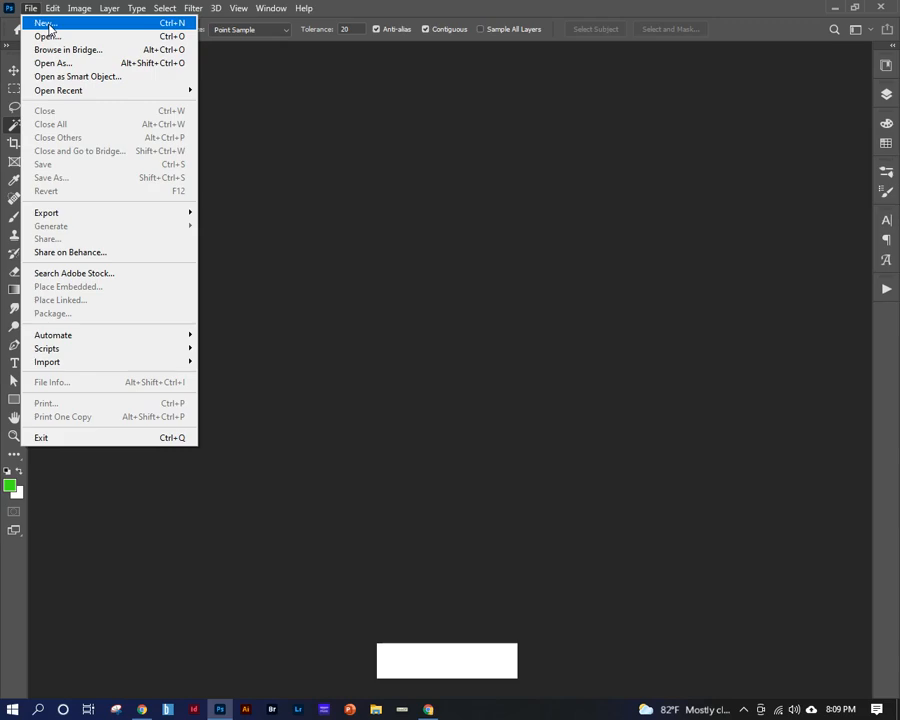
click(48, 25)
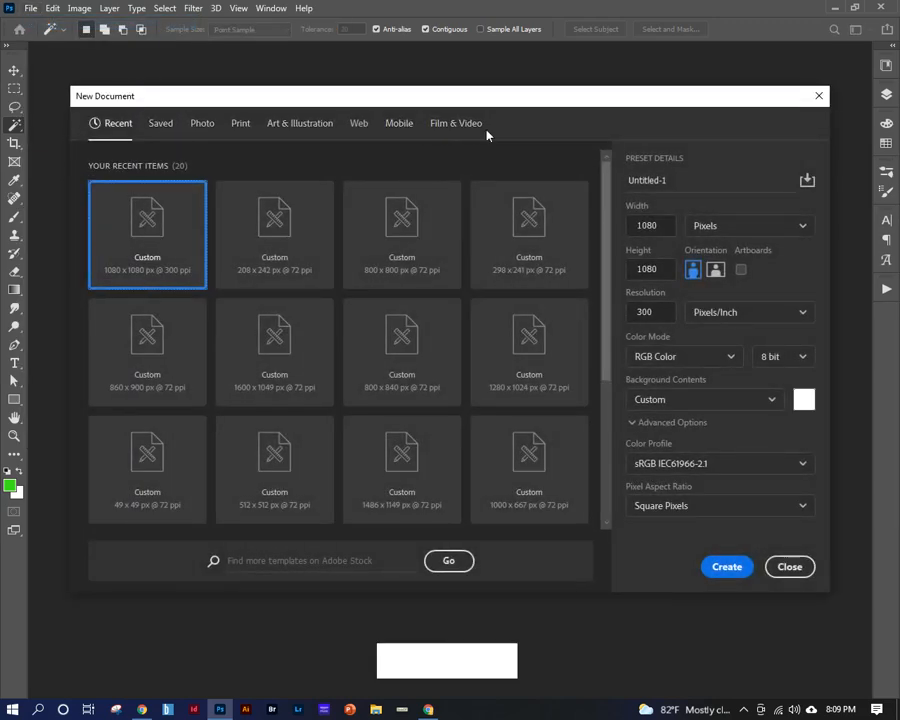
click(162, 126)
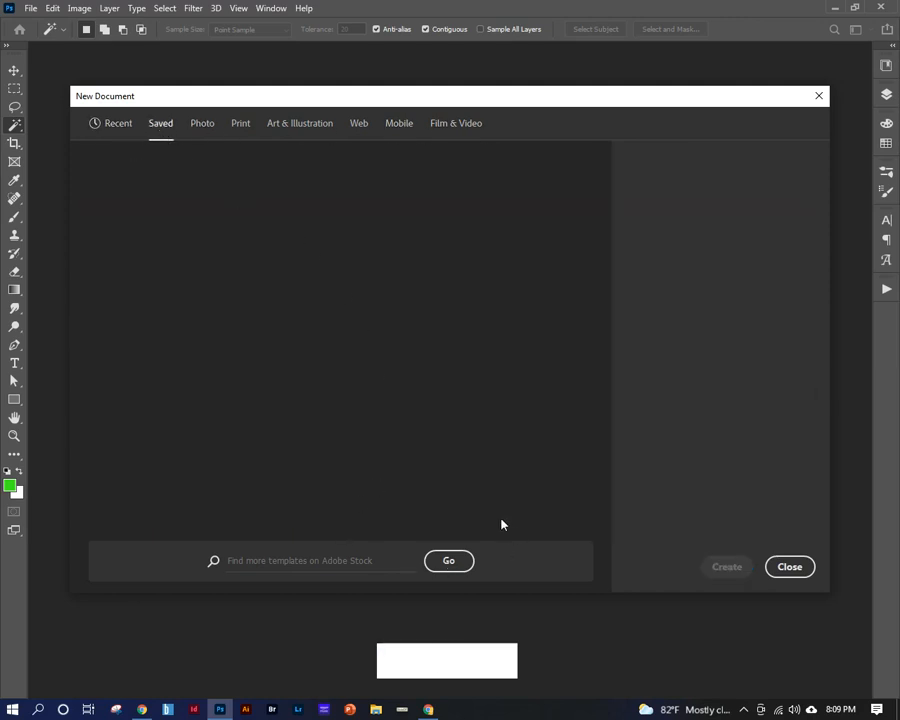
click(128, 138)
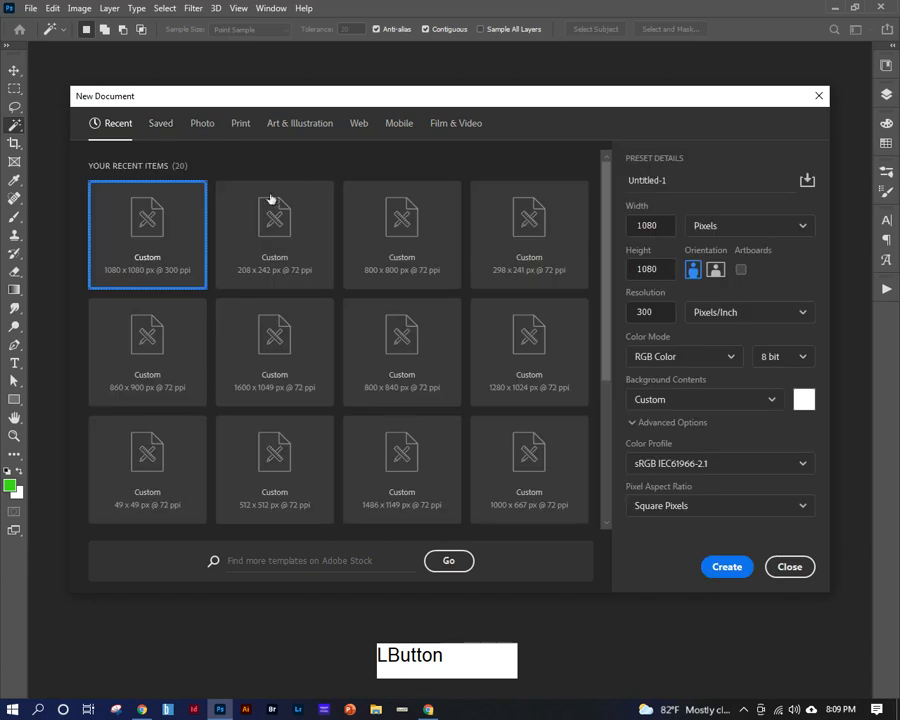
click(204, 126)
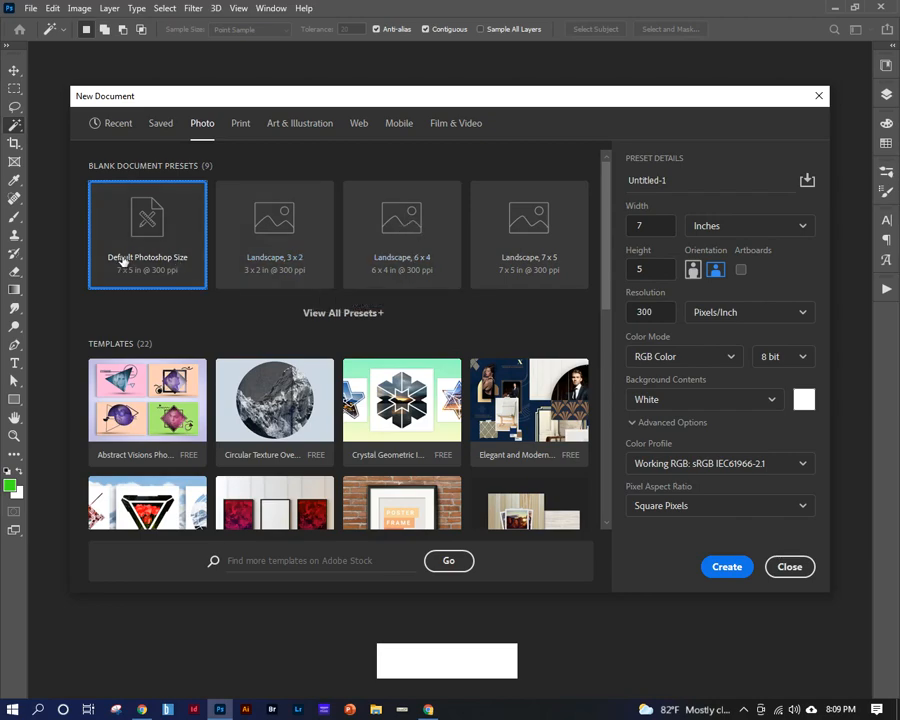
scroll(518, 458, down, 5)
scroll(470, 380, up, 5)
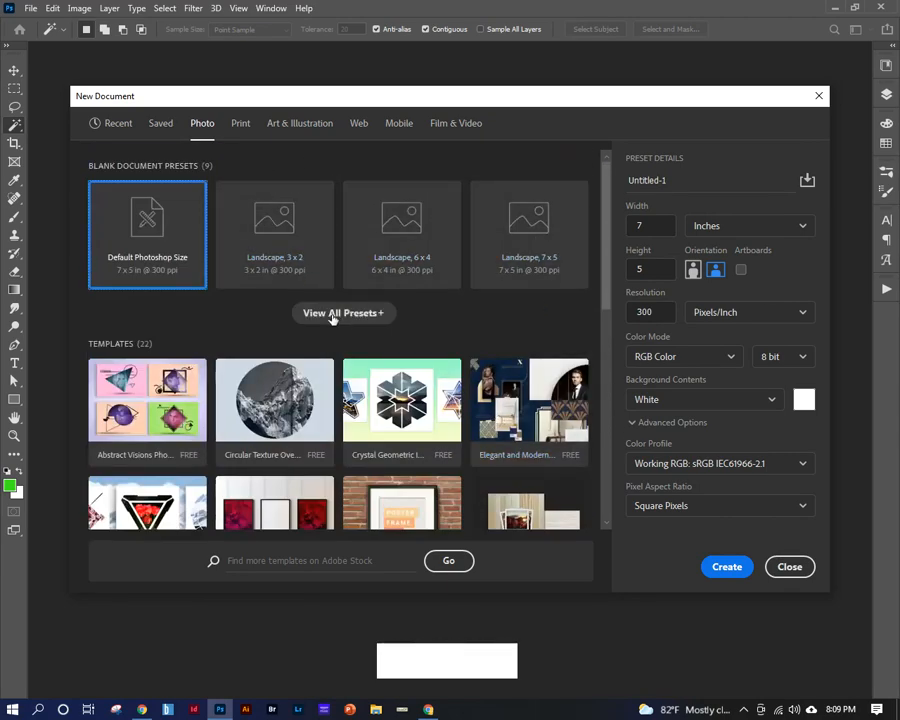
click(240, 124)
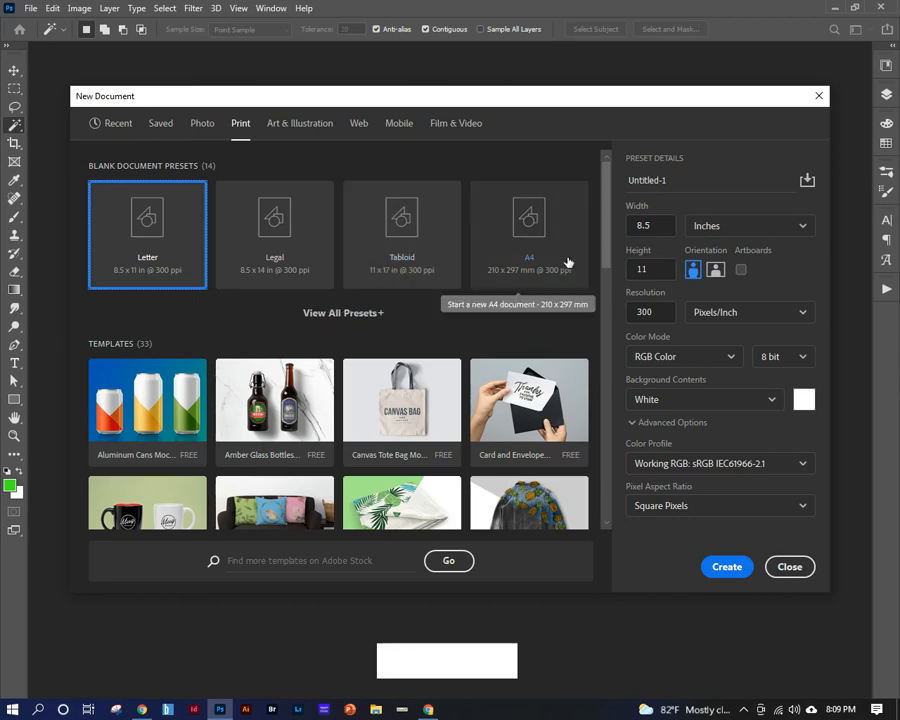
click(358, 128)
click(348, 313)
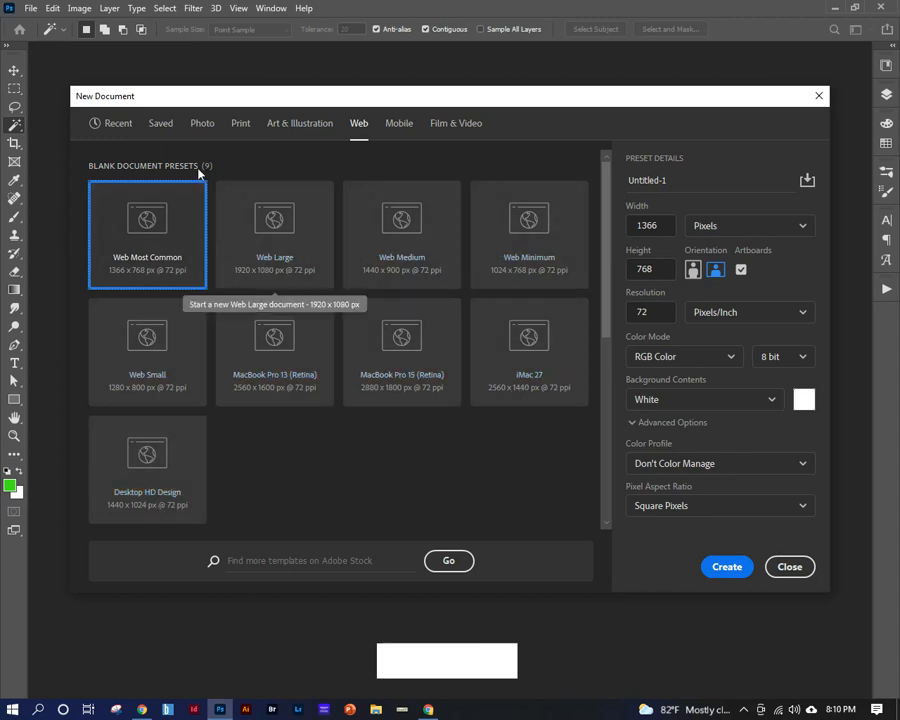
click(400, 125)
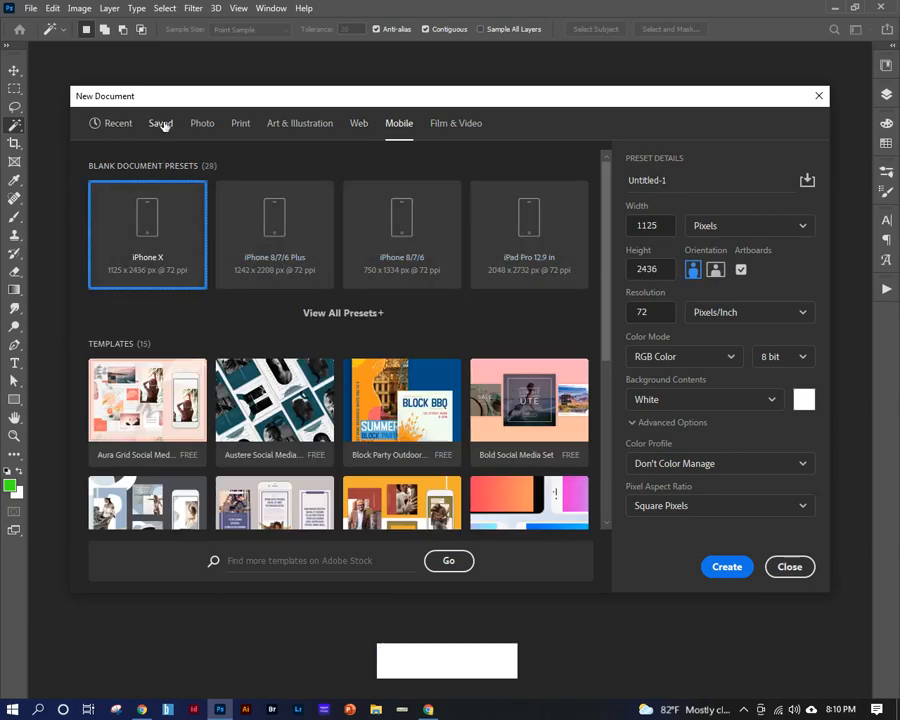
Pick the recent 1080 x 1080 px custom preset and set its resolution to 72 pixels/inch.
click(124, 127)
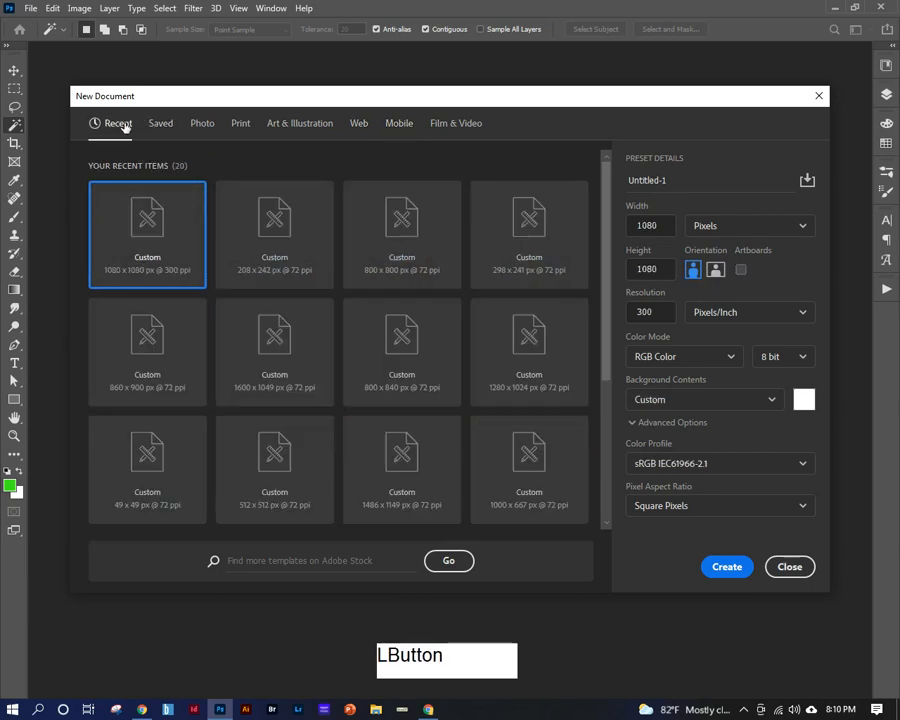
click(151, 251)
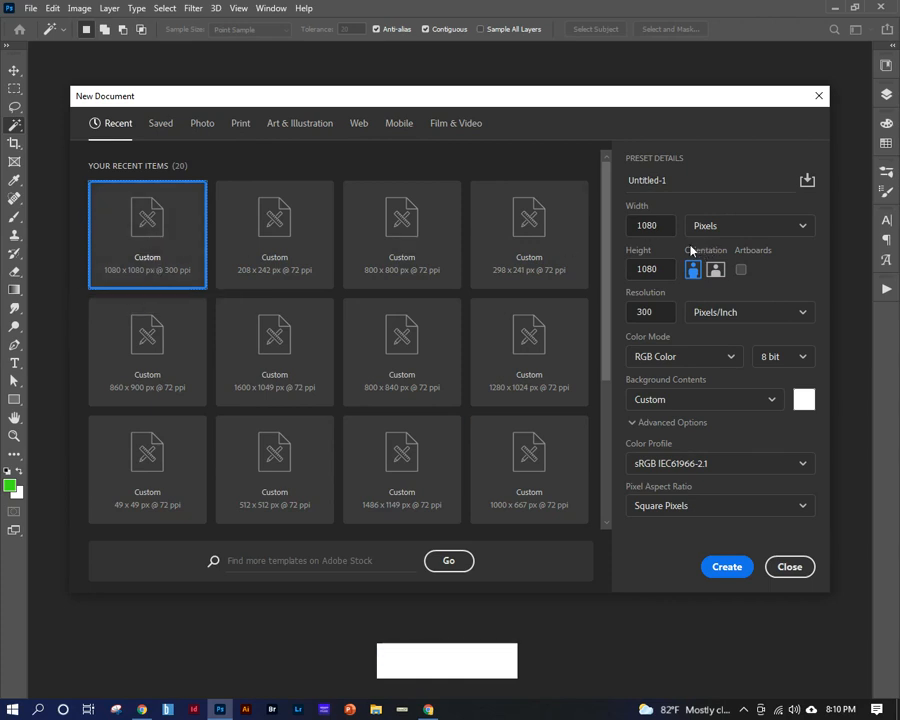
drag(662, 312, 625, 315)
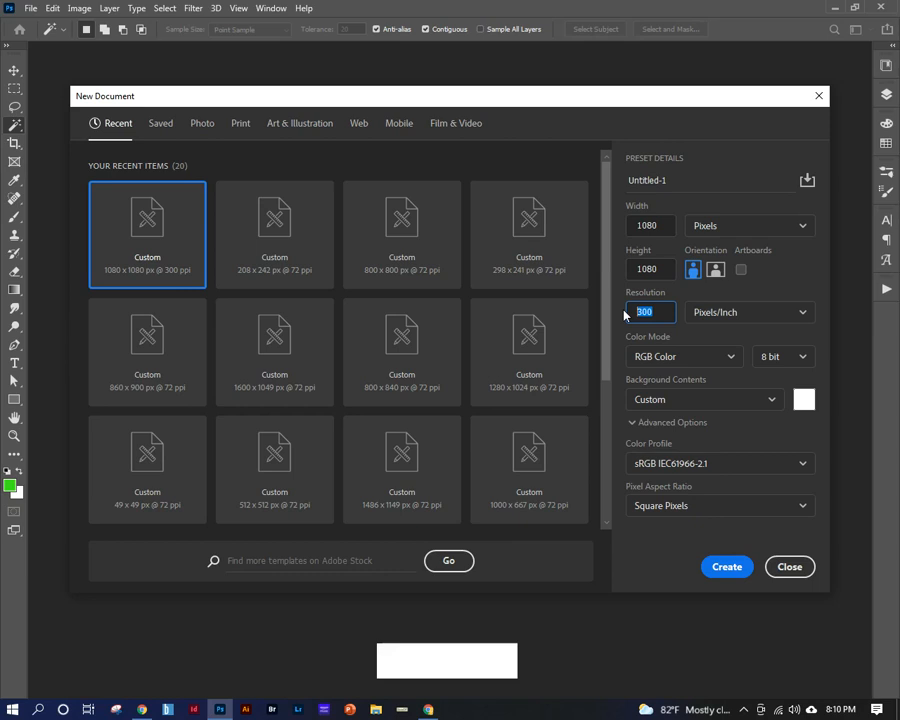
text(72)
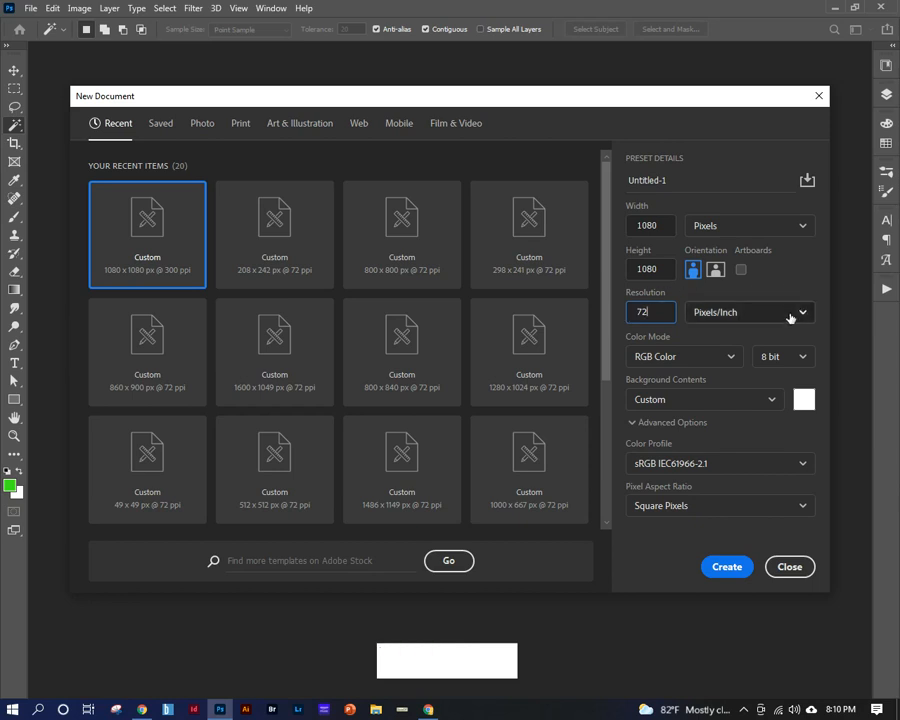
click(750, 313)
click(720, 315)
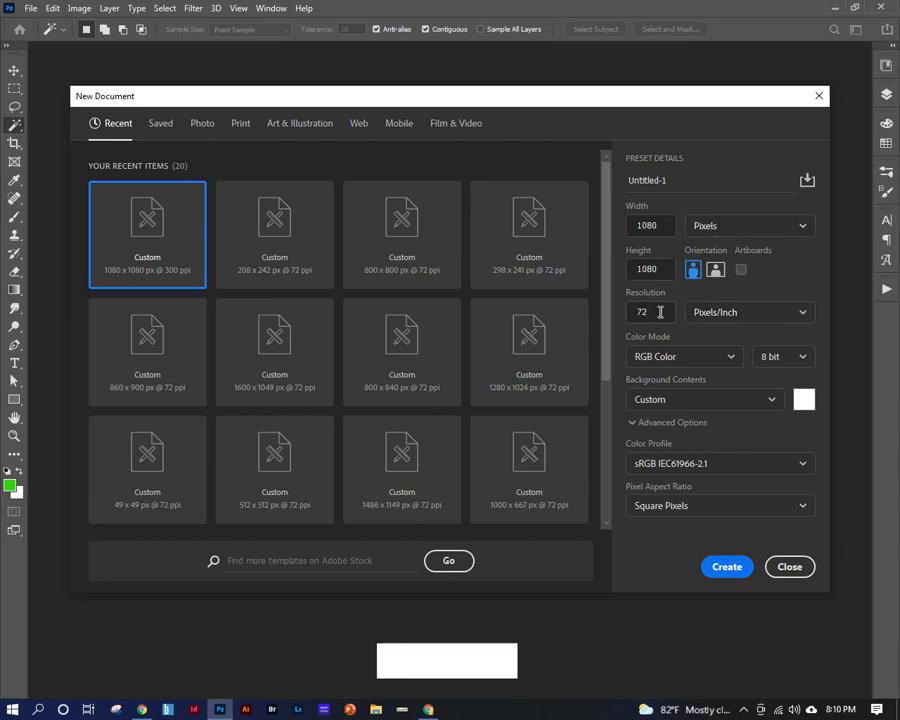
drag(656, 312, 631, 312)
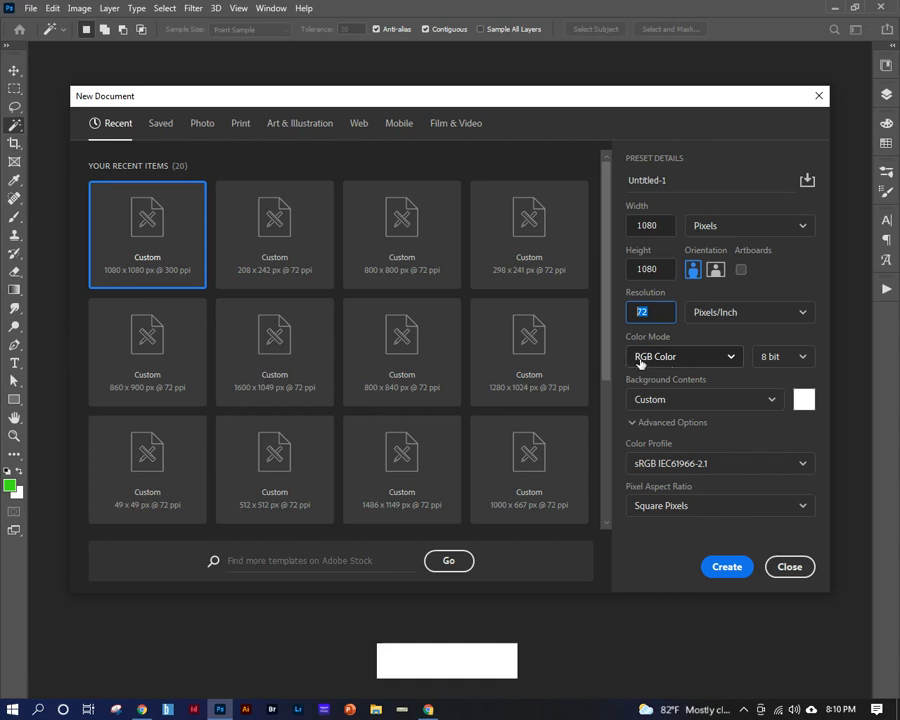
Create the document in RGB Color mode with White background contents, and show its layers.
click(730, 358)
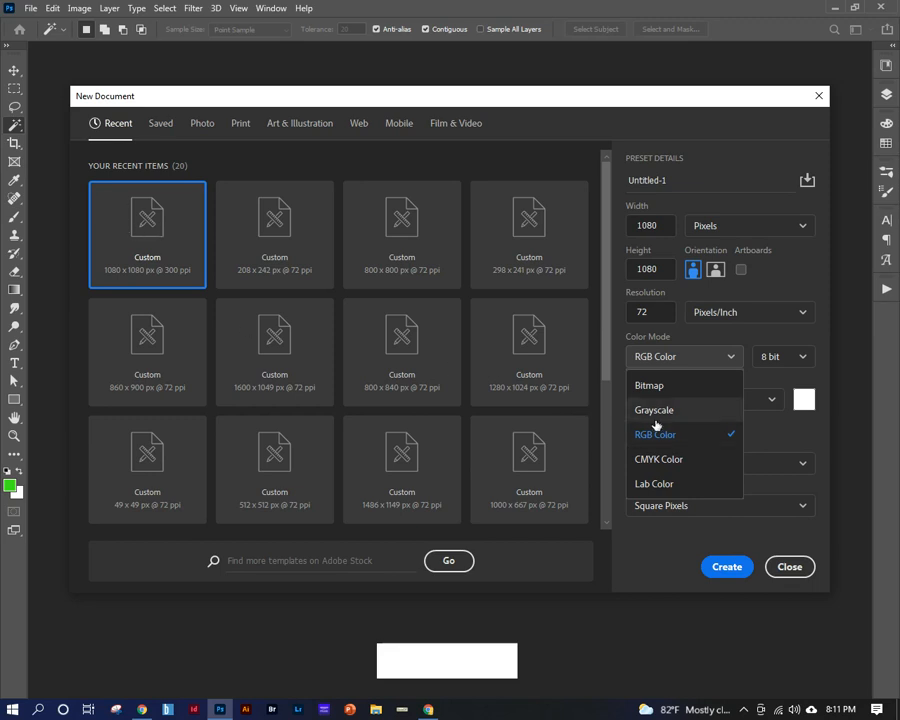
click(712, 434)
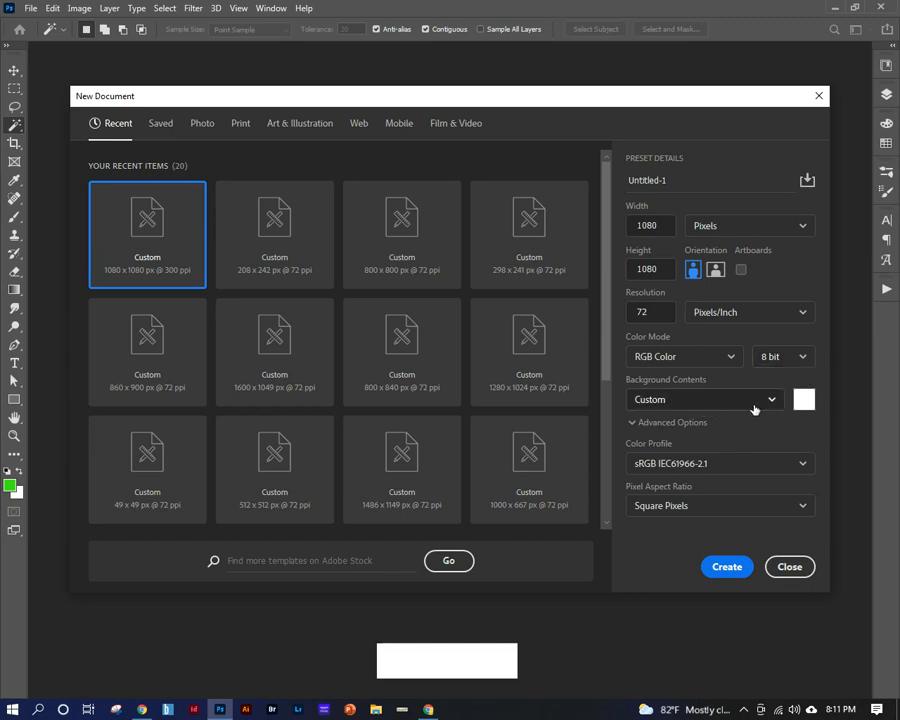
click(776, 399)
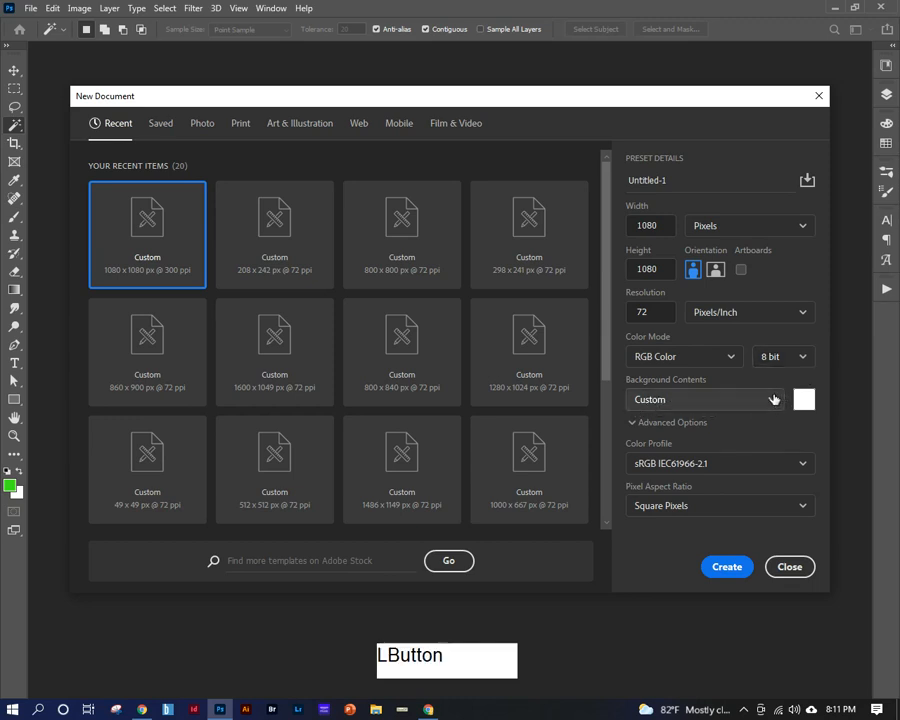
click(710, 426)
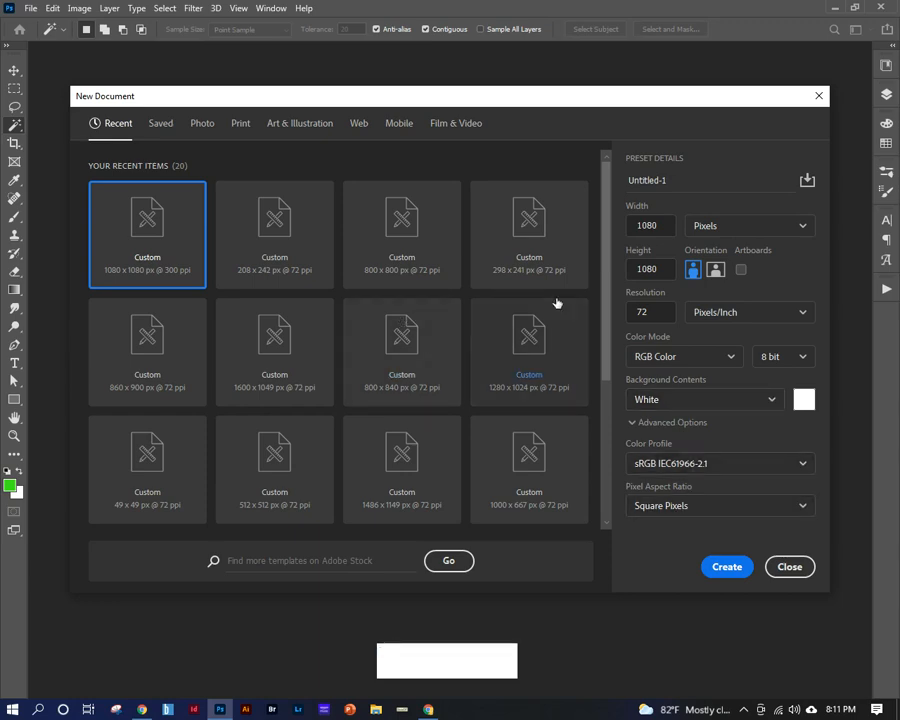
click(724, 568)
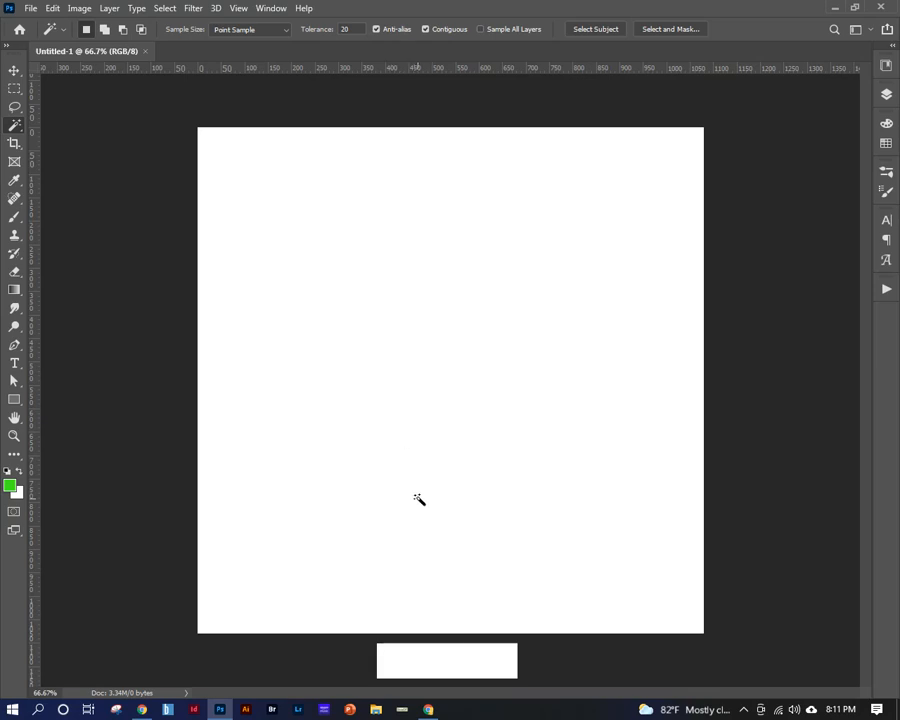
click(886, 96)
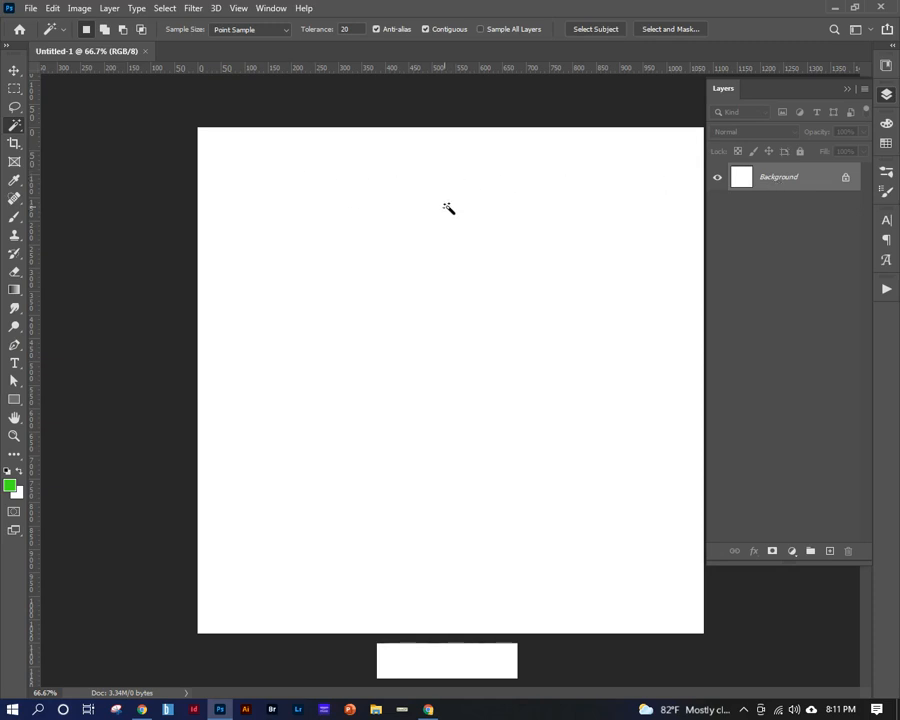
key(ctrl+a)
key(BackSpace)
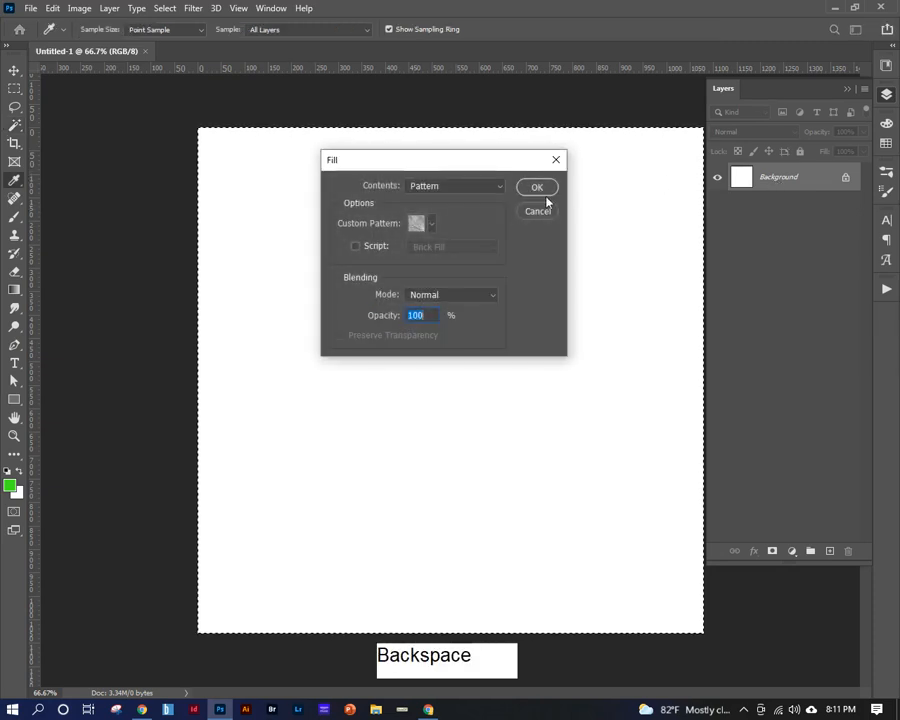
click(538, 210)
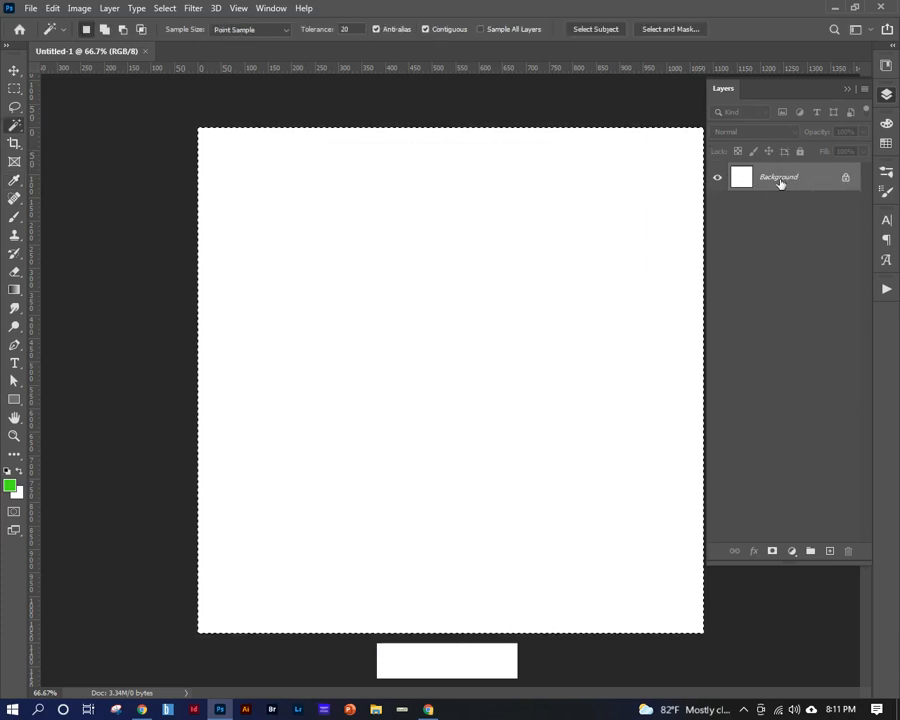
click(15, 88)
click(634, 190)
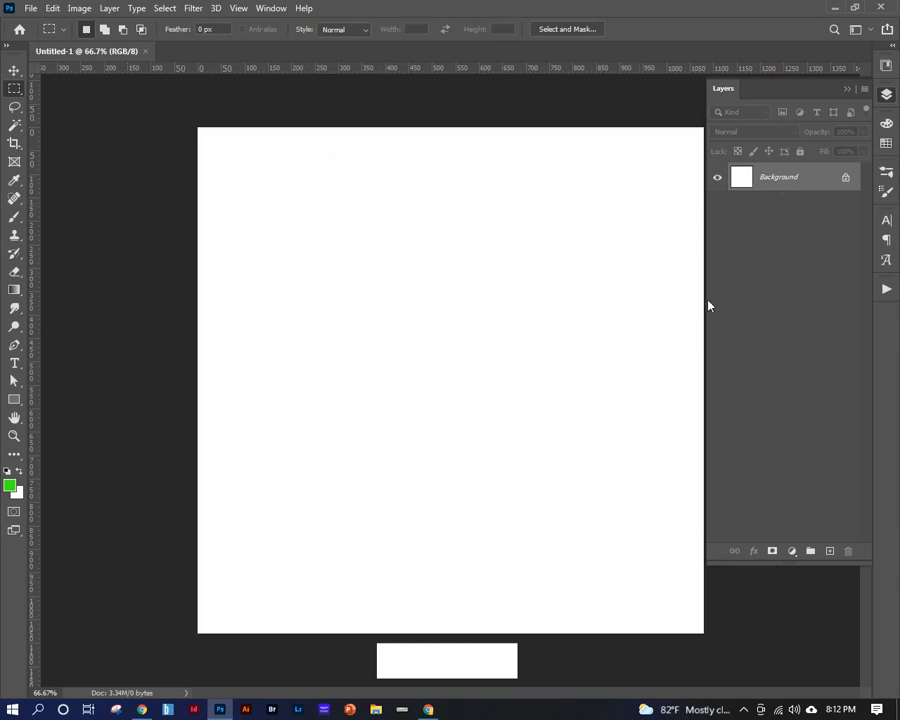
Set the foreground color to a strong blue with a hue of 224° and fill the whole Background layer with it.
click(10, 487)
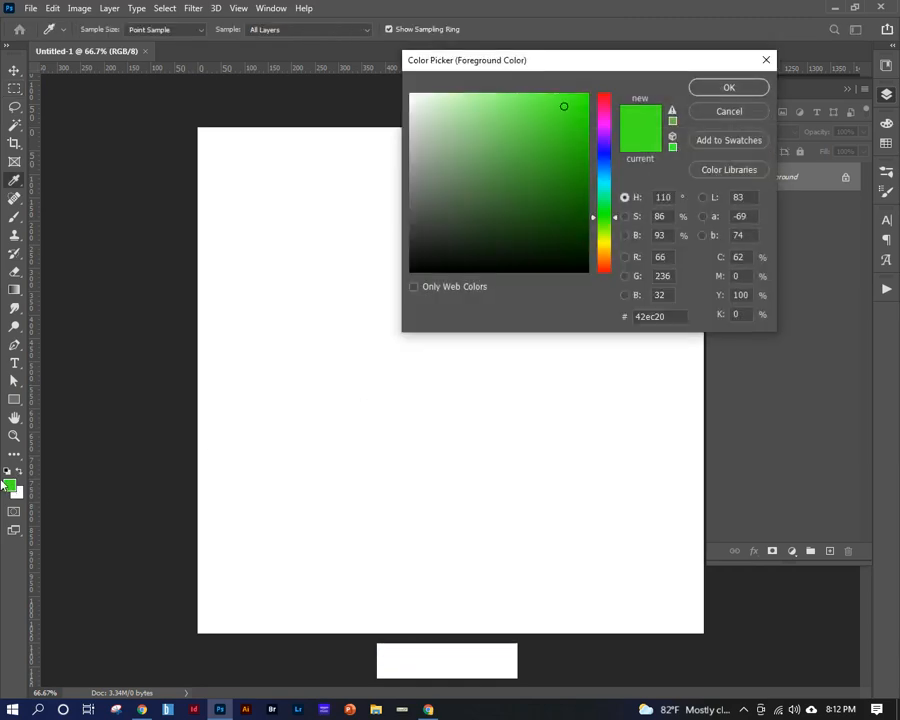
click(605, 127)
click(528, 132)
click(611, 157)
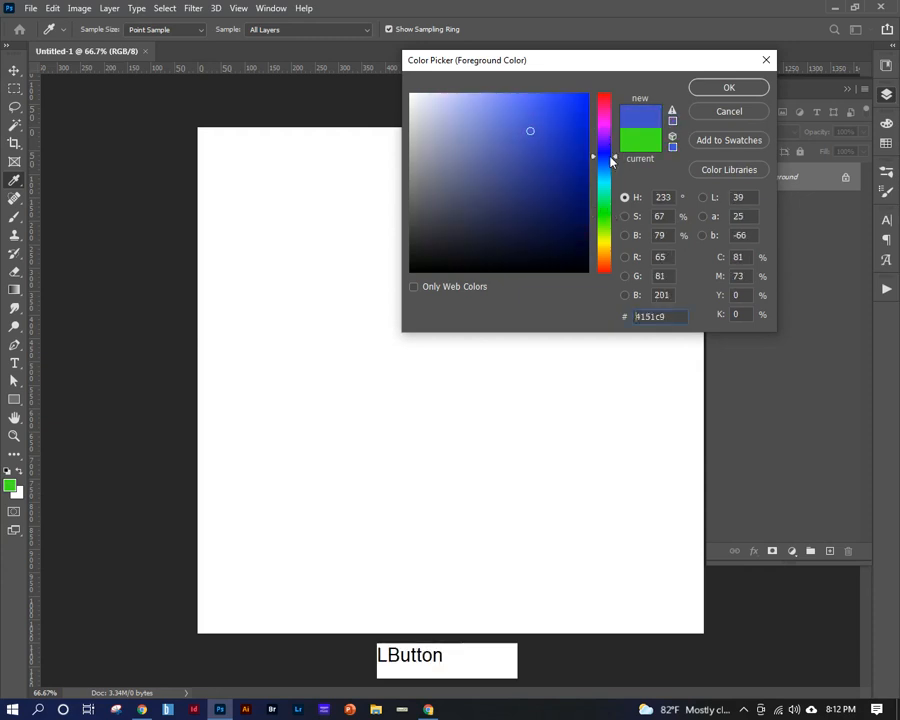
mouse_move(611, 157)
mouse_down()
mouse_move(600, 179)
mouse_move(604, 160)
mouse_up()
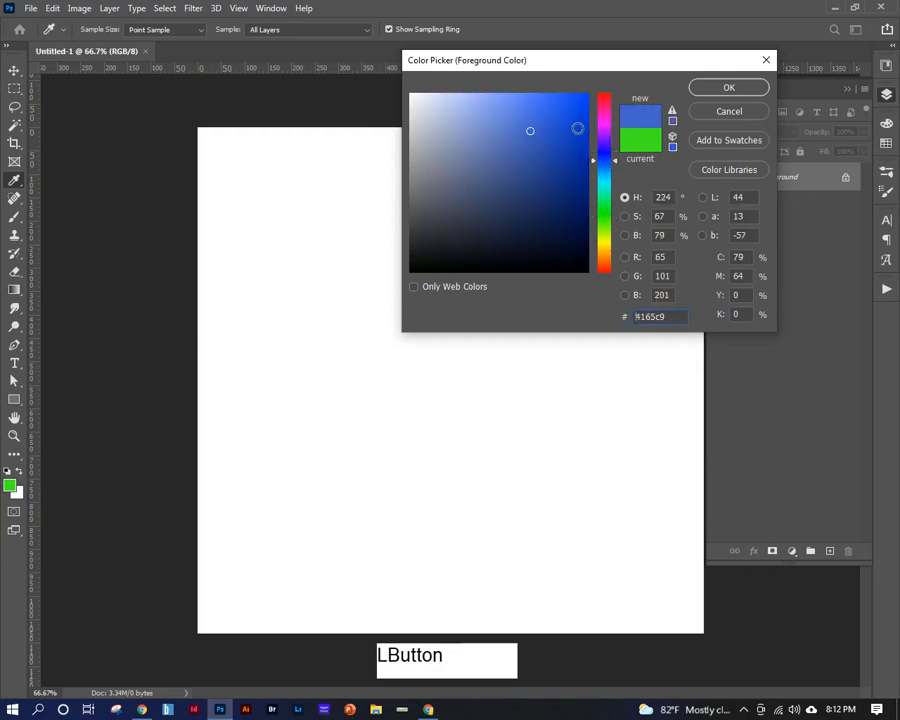
click(566, 124)
click(729, 88)
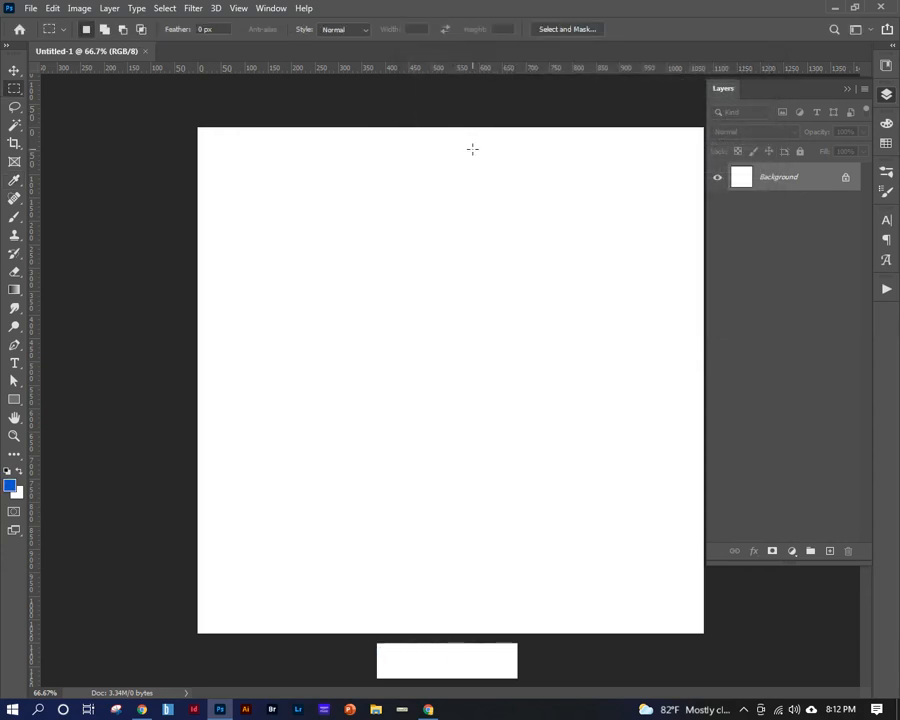
key(alt)
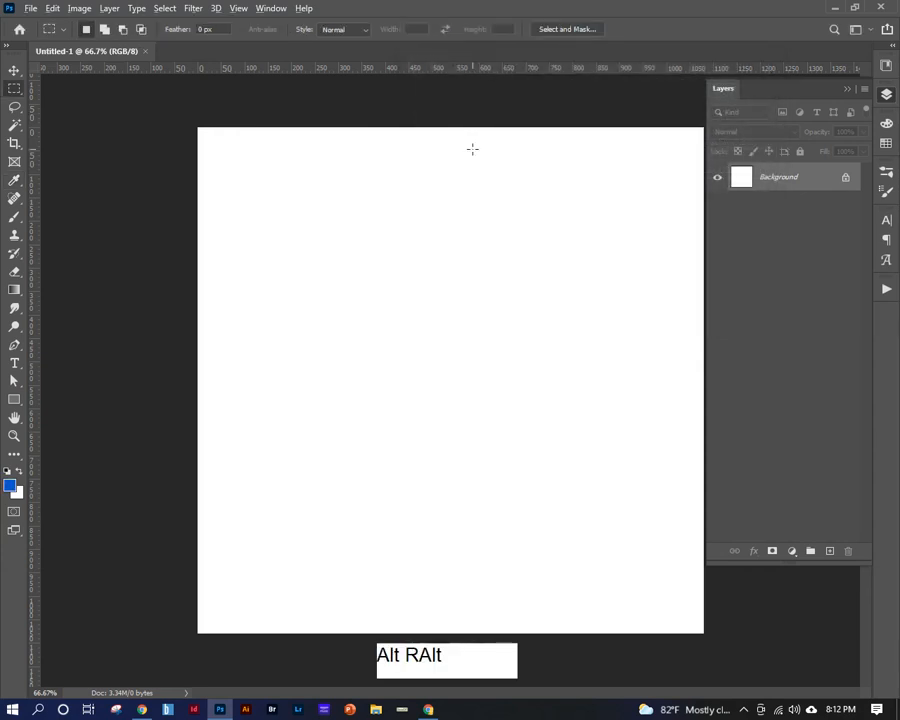
key(alt+BackSpace)
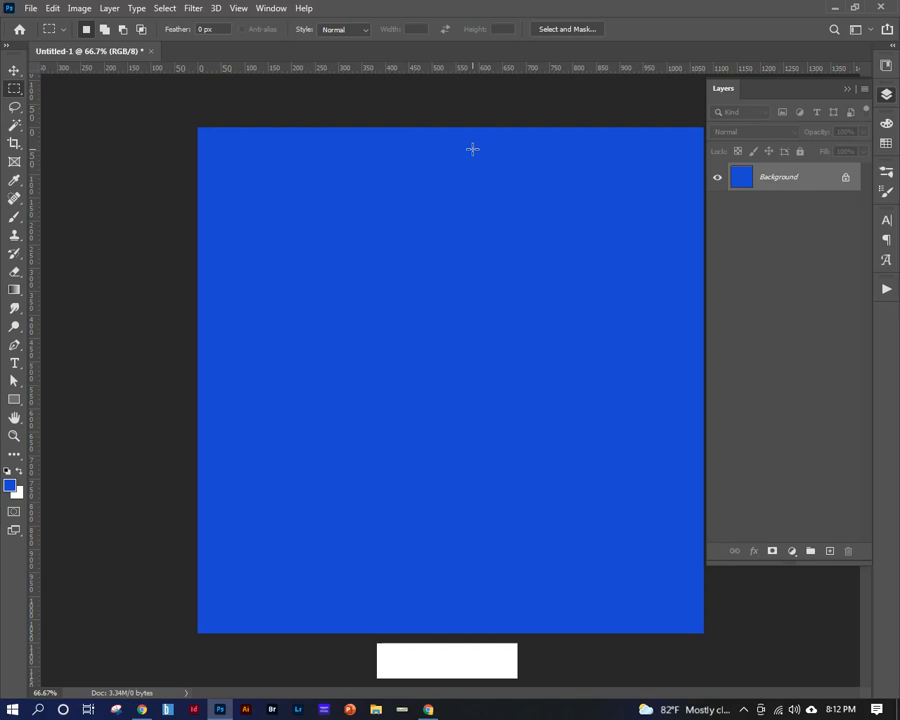
Draw a freehand Rectangular Marquee selection across the middle of the blue canvas and deselect it.
click(16, 92)
click(14, 72)
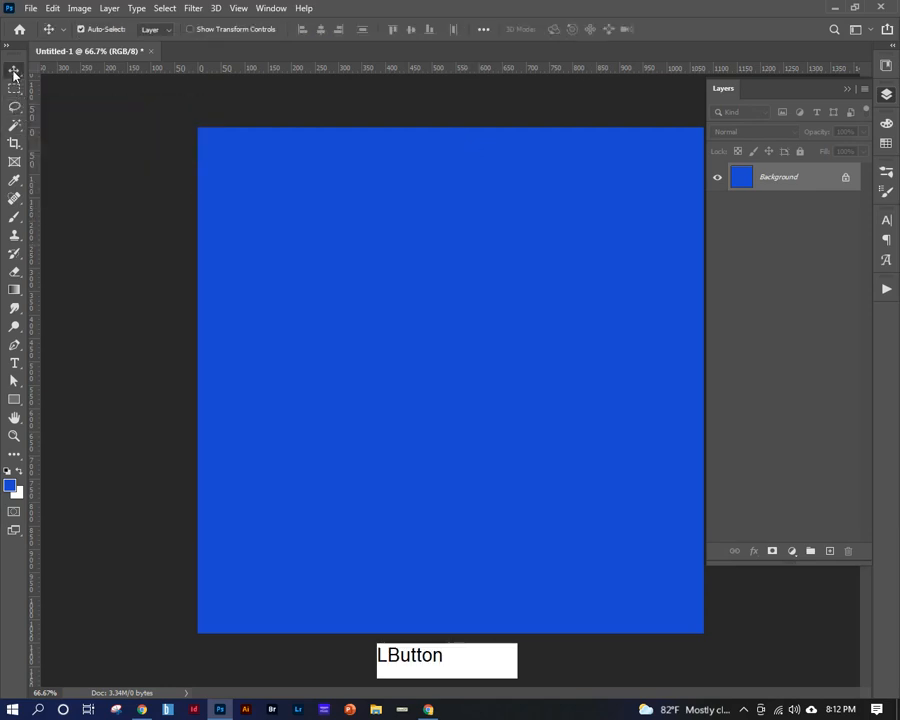
click(12, 73)
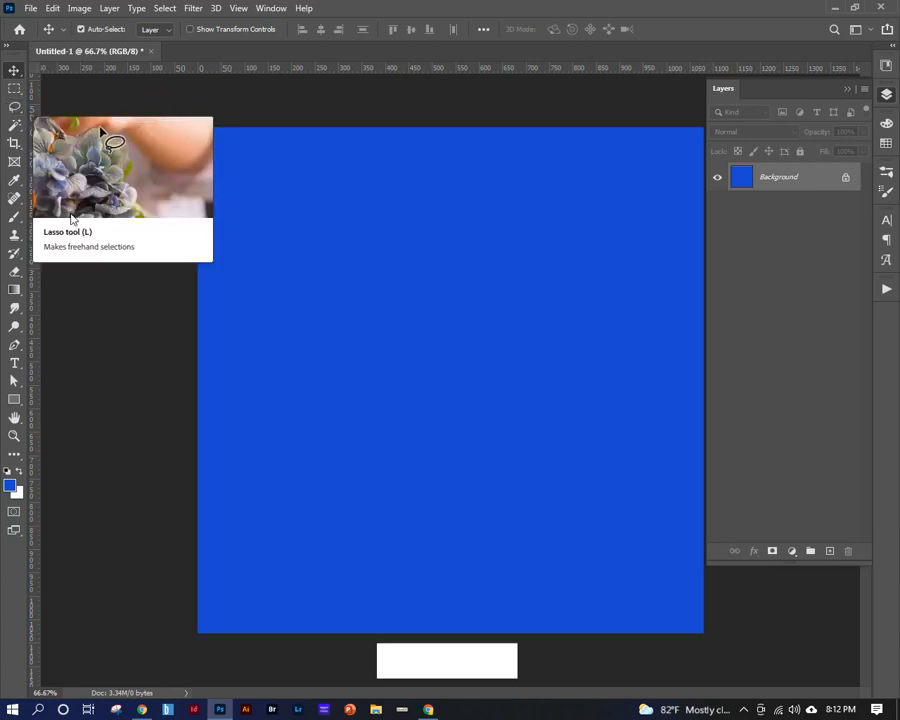
click(17, 95)
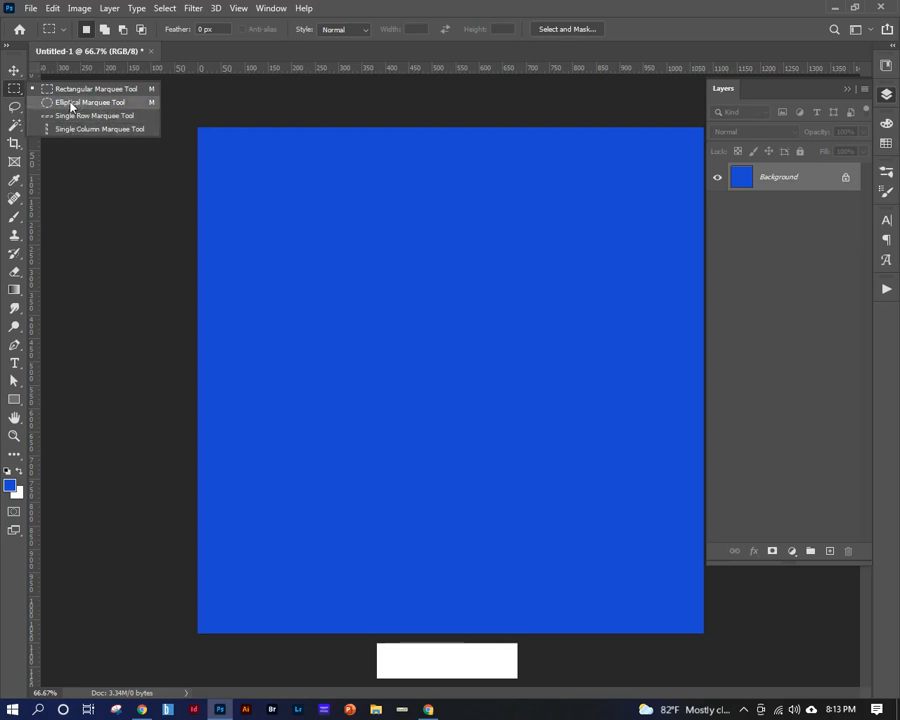
click(71, 103)
click(17, 90)
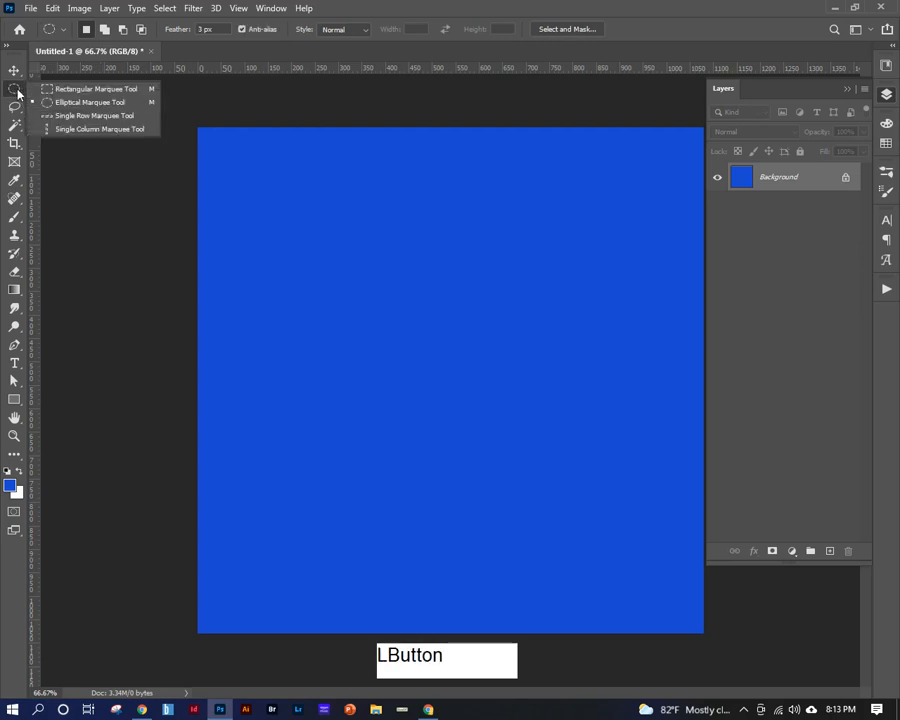
click(56, 89)
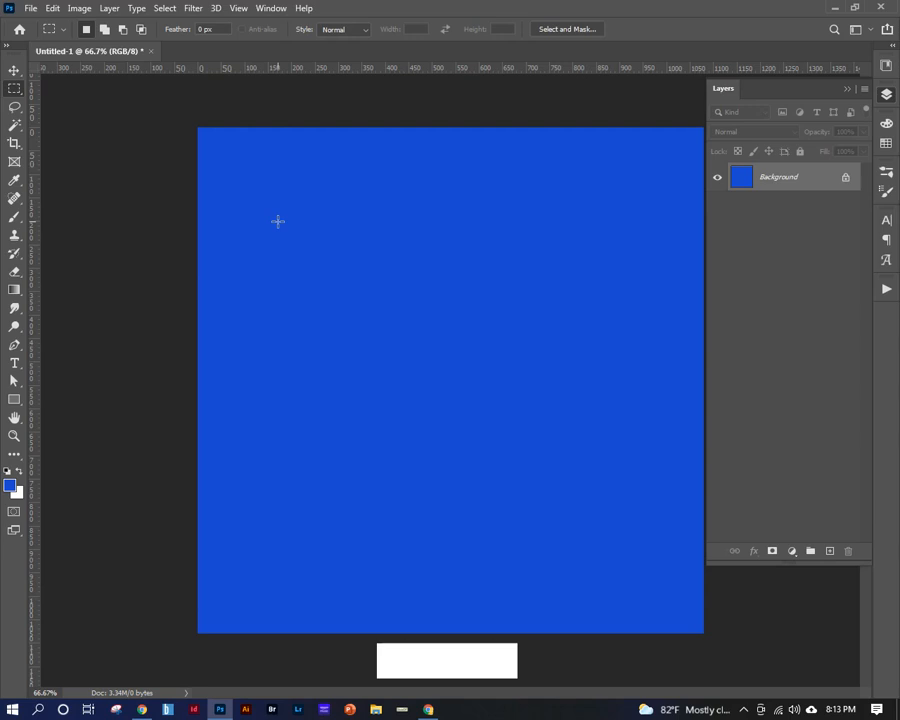
drag(273, 207, 645, 549)
click(281, 138)
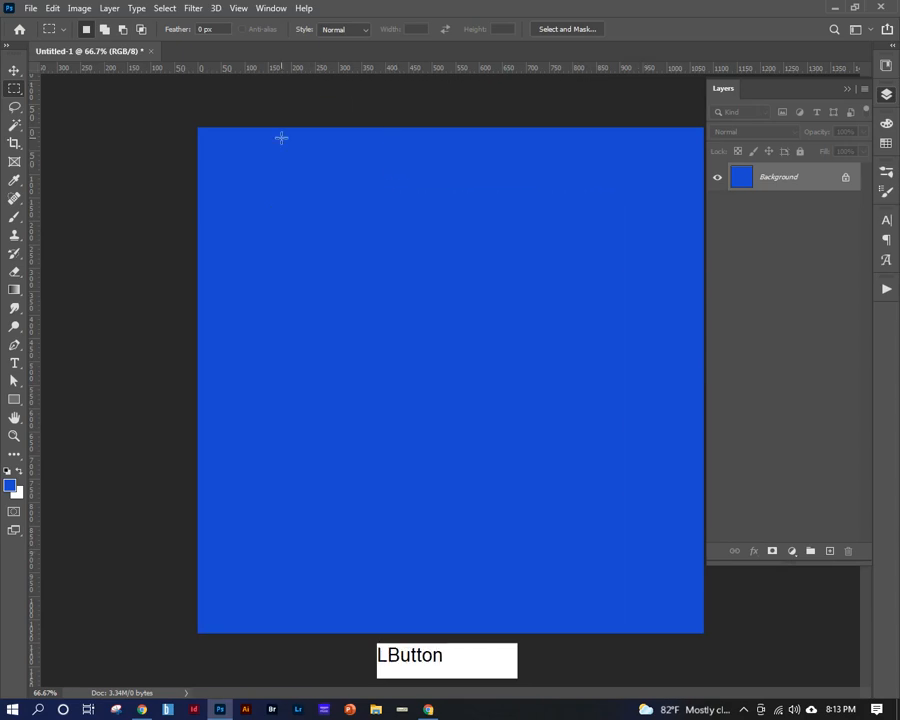
Set the Rectangular Marquee style to Fixed Ratio with width 8 and height 6, and try out selections at that ratio.
click(362, 32)
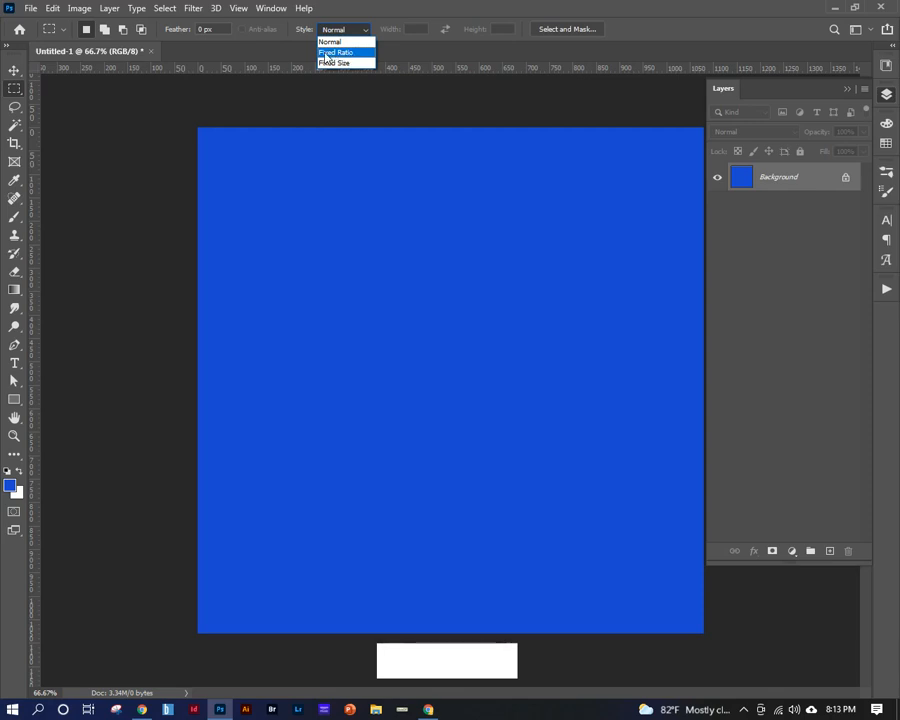
click(342, 53)
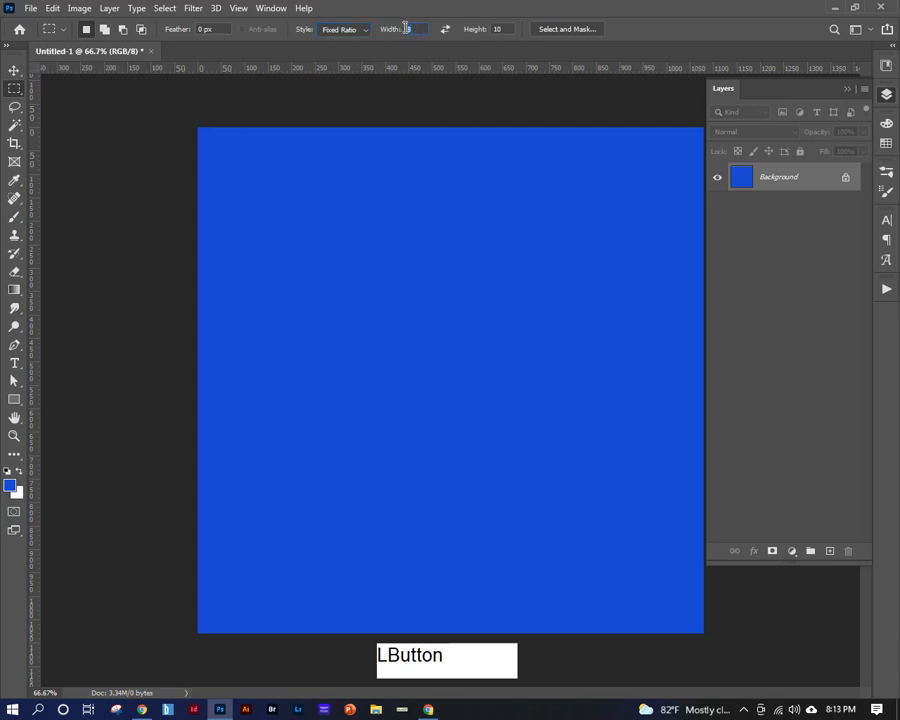
click(500, 29)
text(6)
click(446, 155)
drag(221, 163, 703, 512)
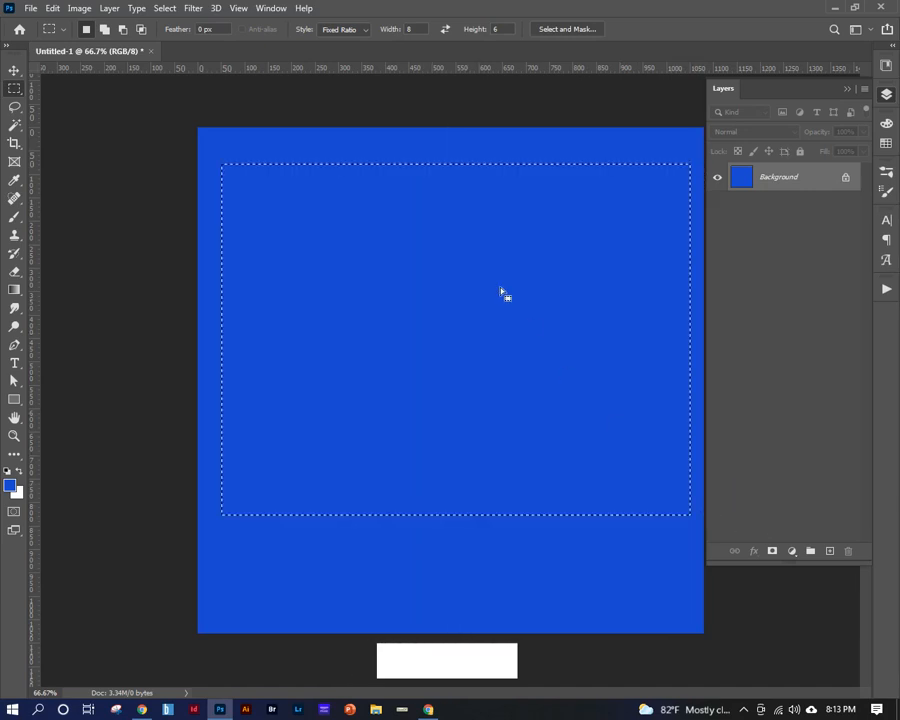
click(283, 141)
drag(213, 165, 641, 486)
click(559, 158)
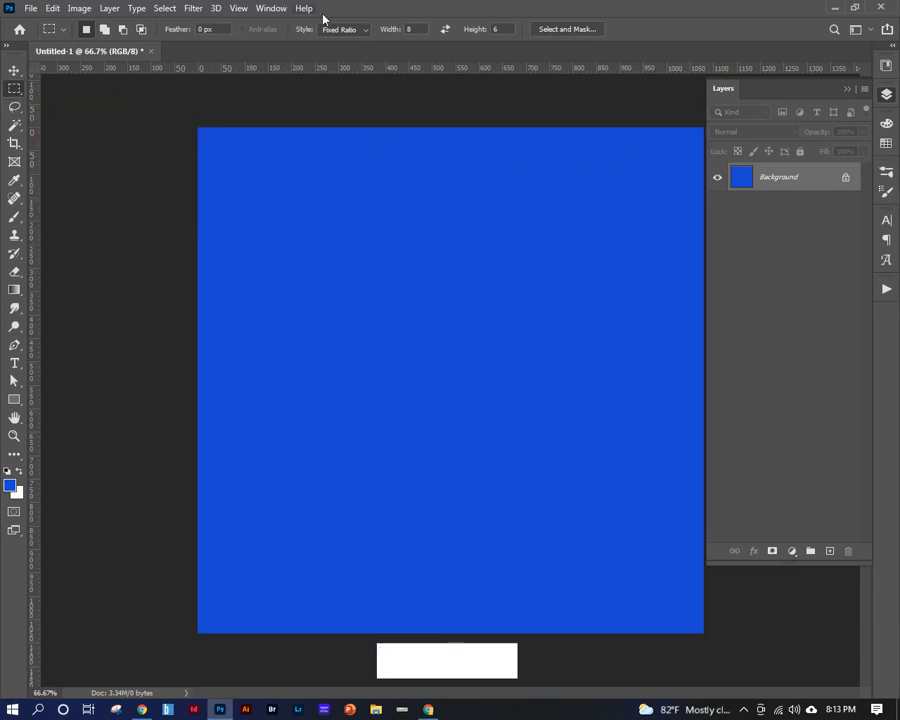
Set the marquee style to Fixed Size, 8 in wide by 10 in high, and place that selection near the canvas's upper-left corner.
click(355, 30)
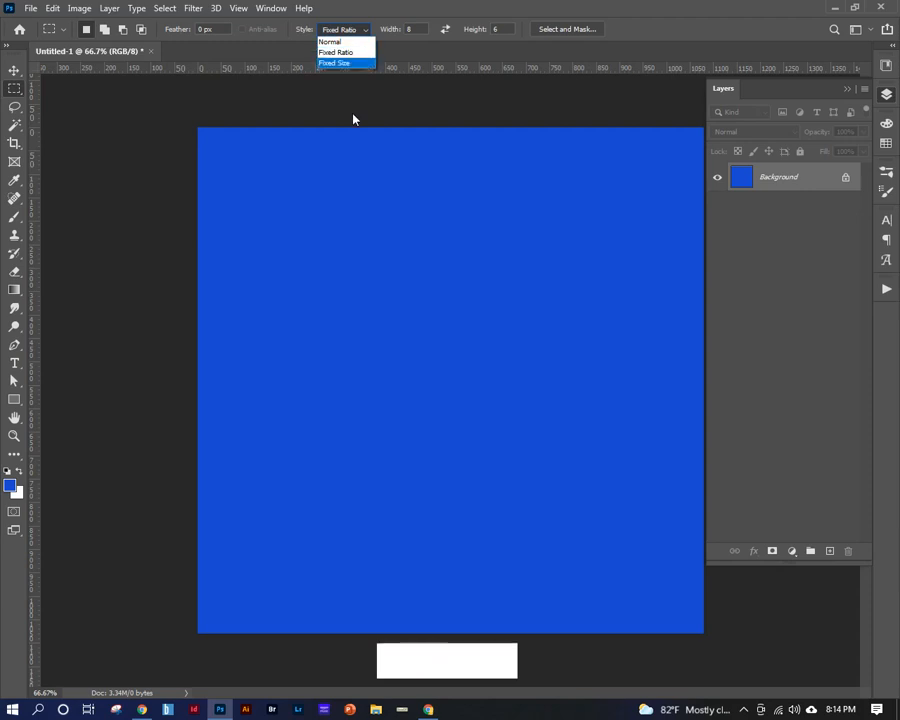
click(336, 63)
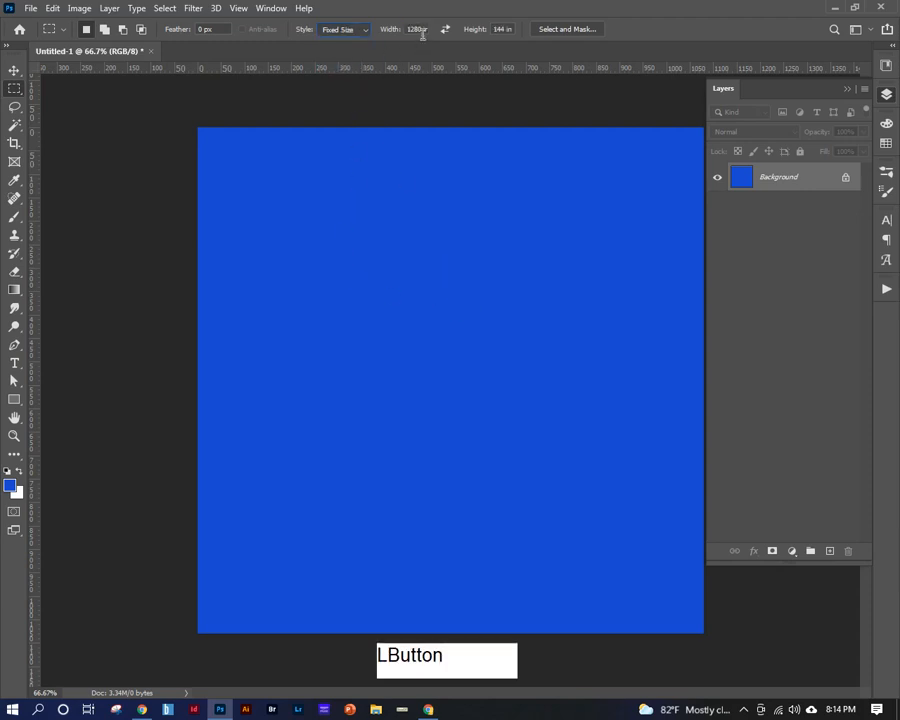
click(413, 28)
key(ctrl+a)
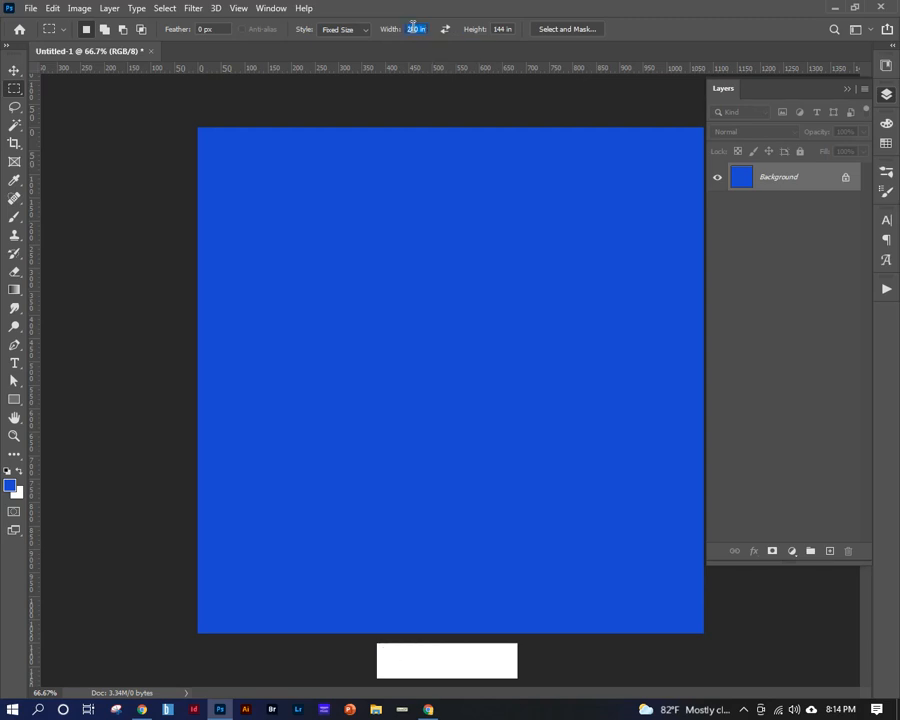
text(8 in)
key(Tab)
text(10in)
drag(261, 207, 227, 127)
click(353, 185)
click(378, 237)
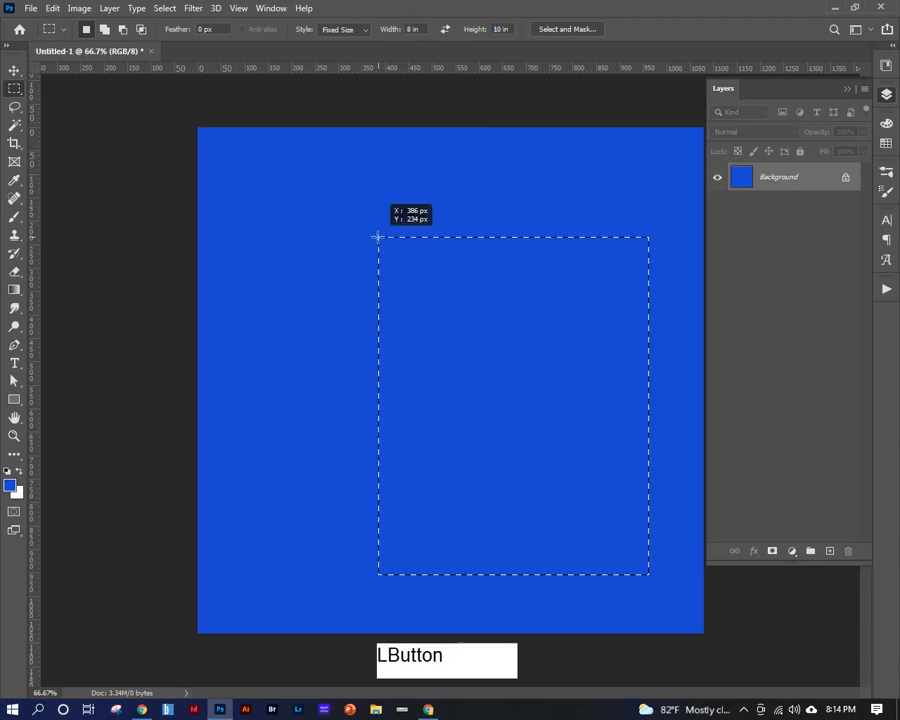
drag(381, 243, 271, 187)
click(232, 174)
Return the Rectangular Marquee style to Normal.
click(360, 30)
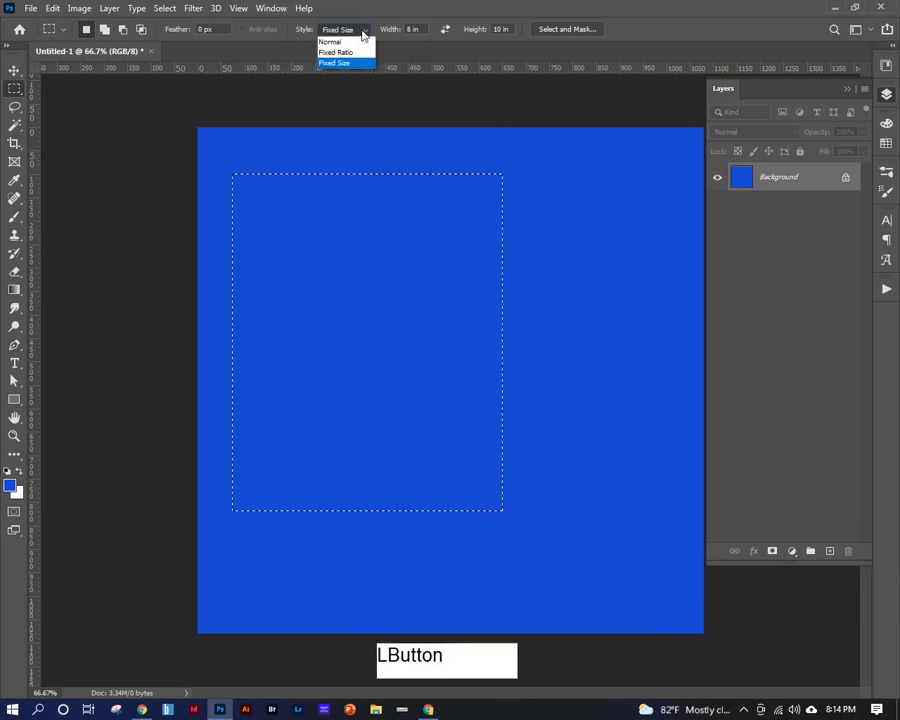
click(351, 64)
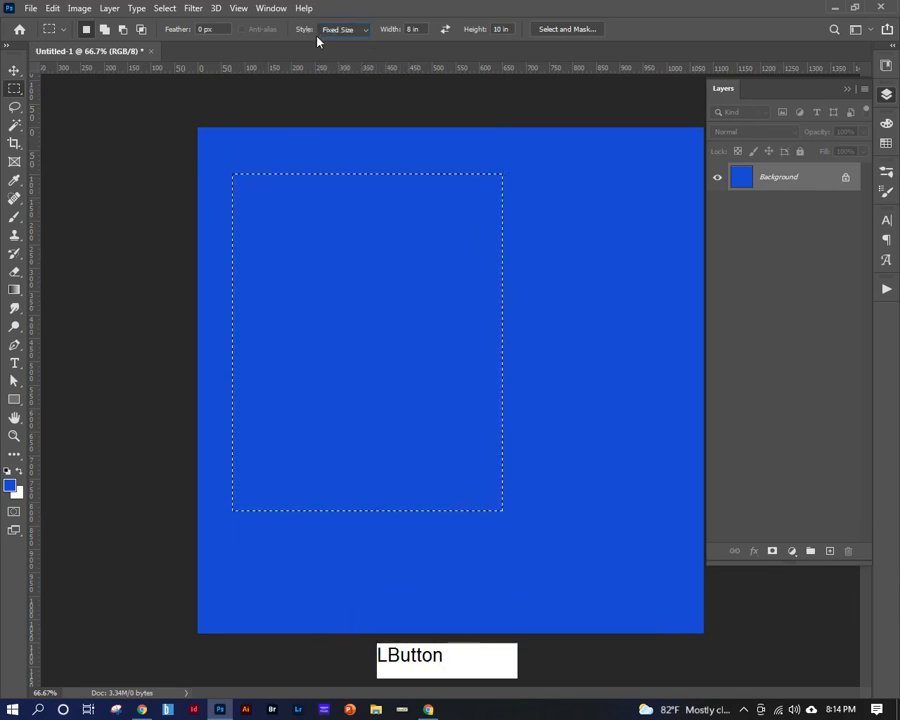
click(352, 30)
click(348, 37)
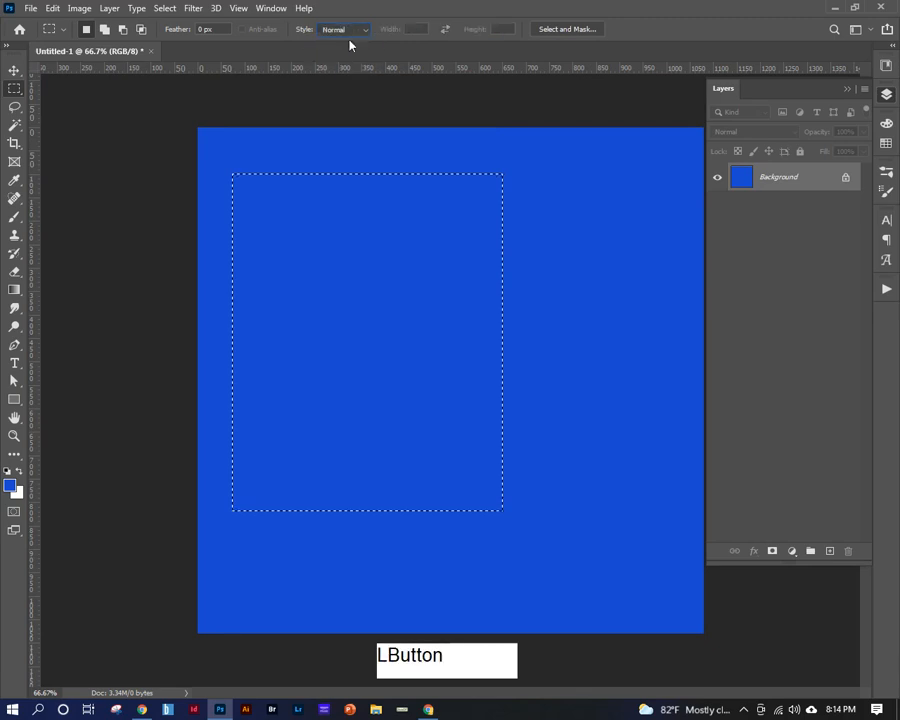
Switch to the Elliptical Marquee tool and deselect the rectangular selection.
drag(16, 88, 48, 106)
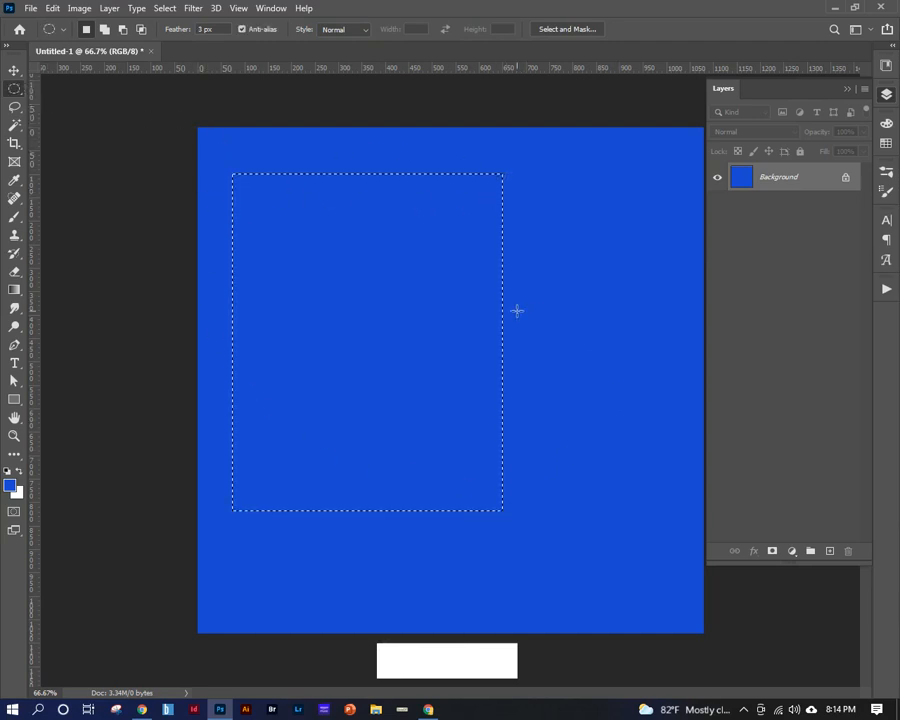
click(540, 176)
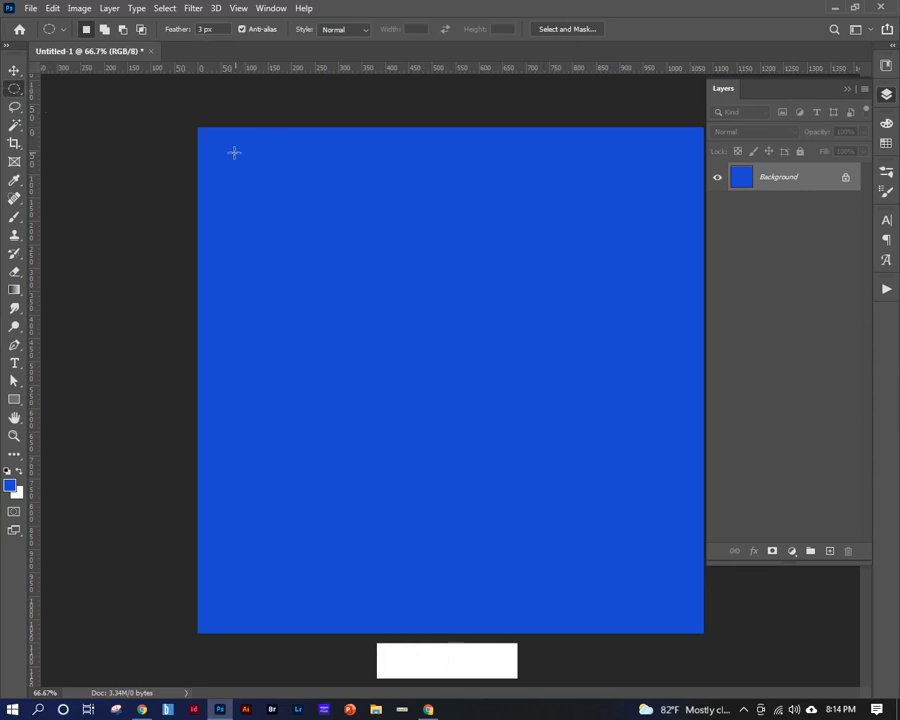
key(ctrl+z)
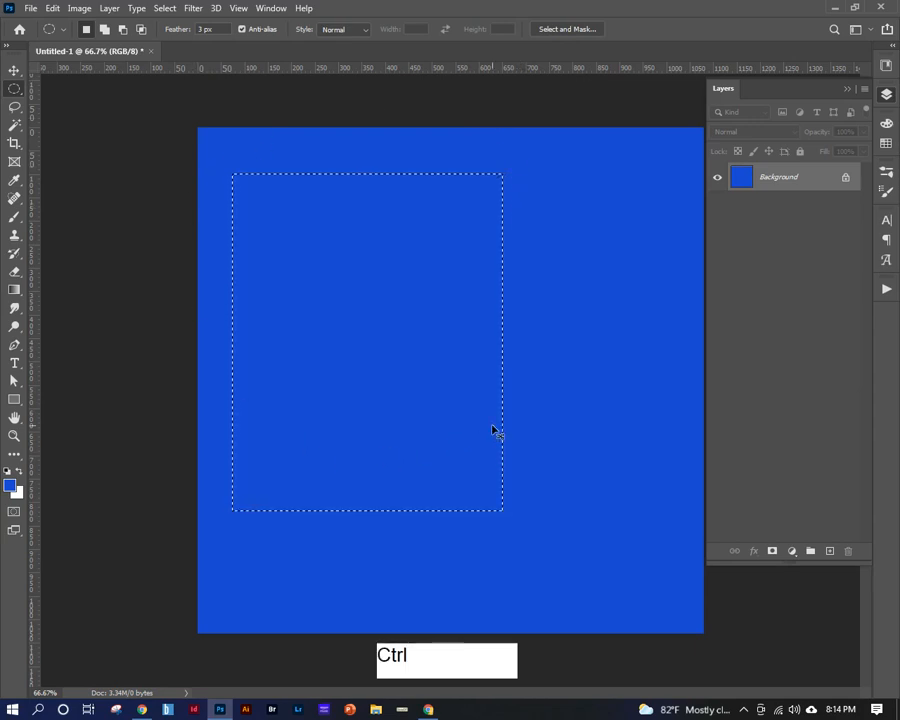
key(ctrl+d)
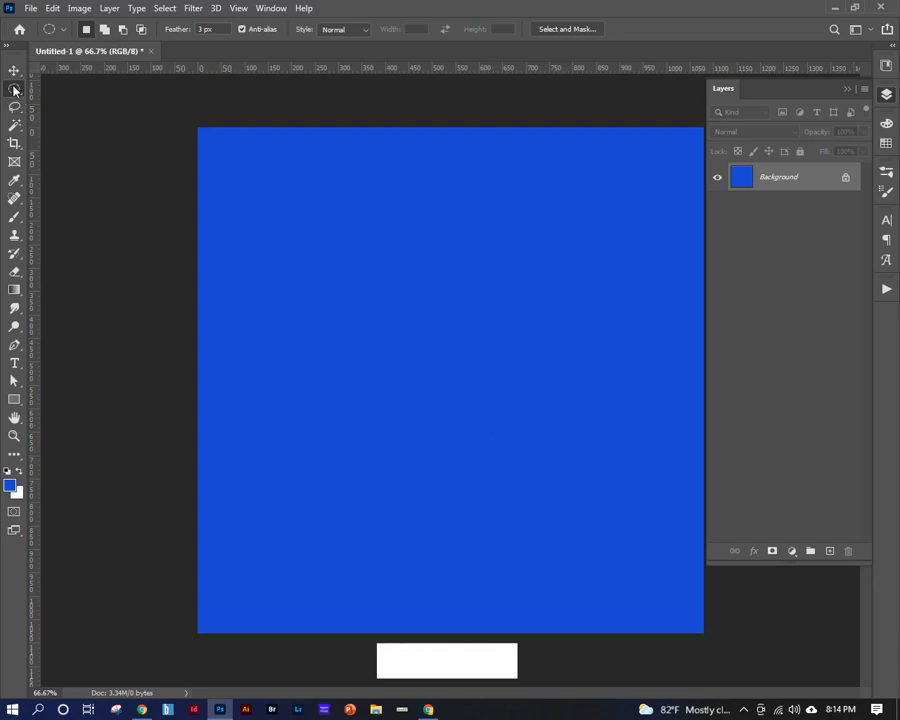
Draw a perfectly circular selection about 658 px across, centered horizontally in the upper part of the canvas.
drag(298, 172, 603, 483)
key(shift)
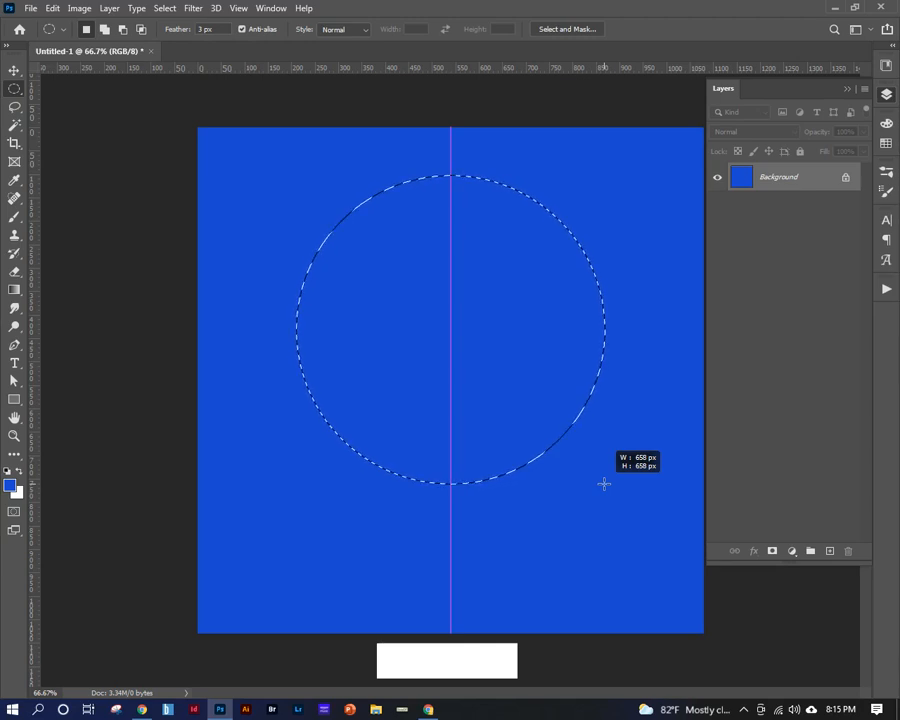
drag(604, 484, 604, 484)
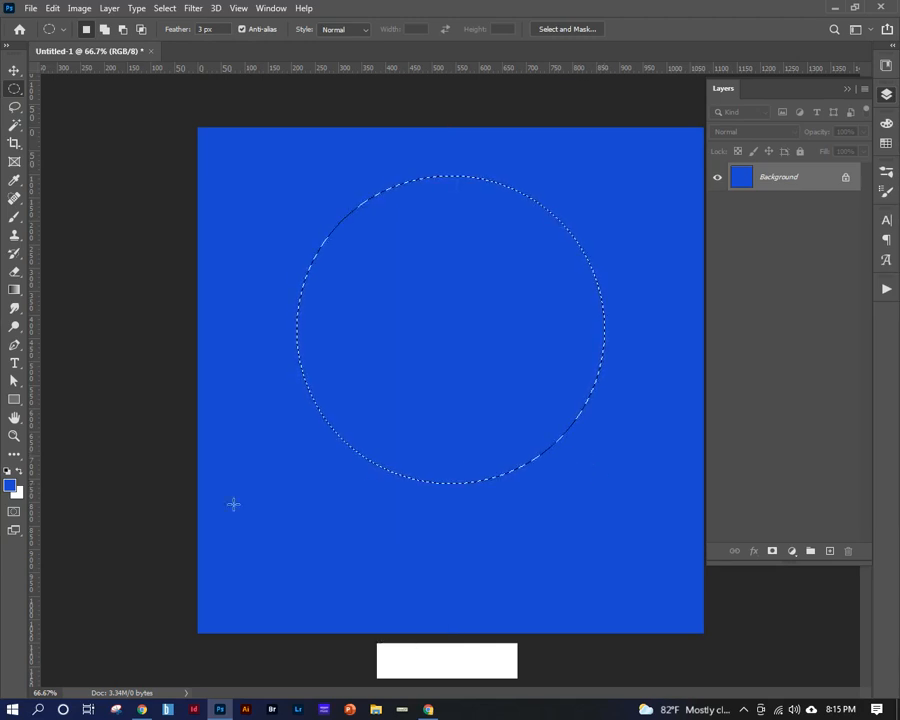
Set the foreground color to light blue bbc5e2, fill the circular selection with it, and deselect.
click(10, 485)
click(440, 112)
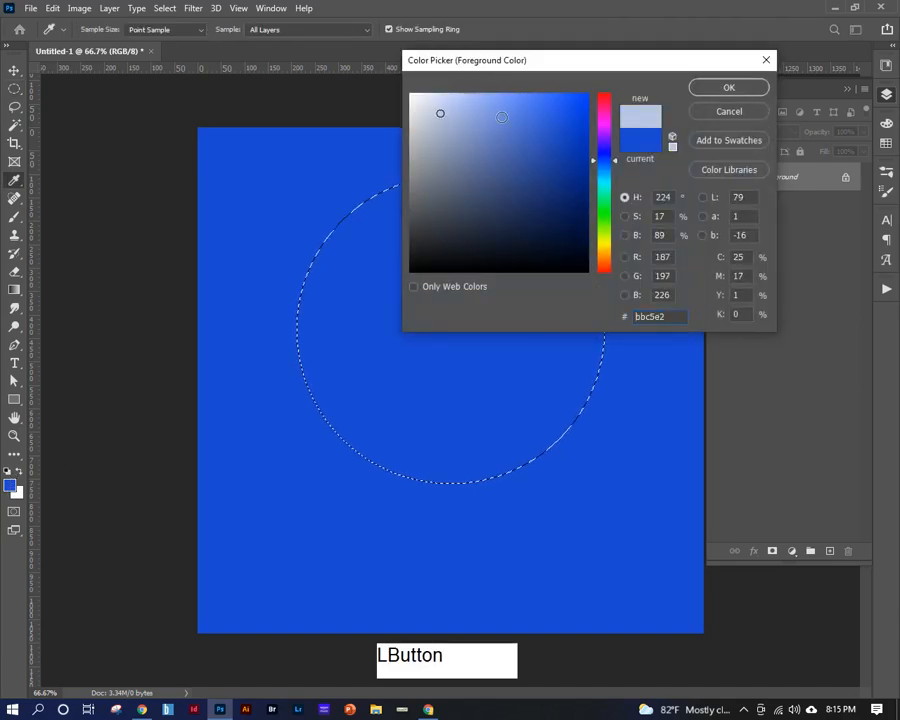
click(751, 88)
key(alt+BackSpace)
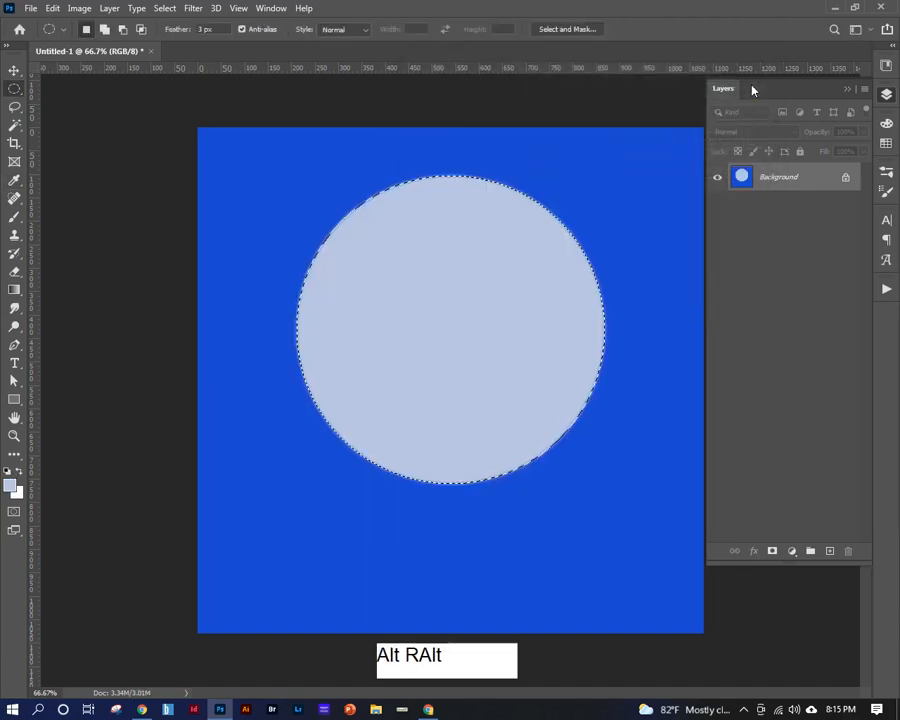
click(338, 123)
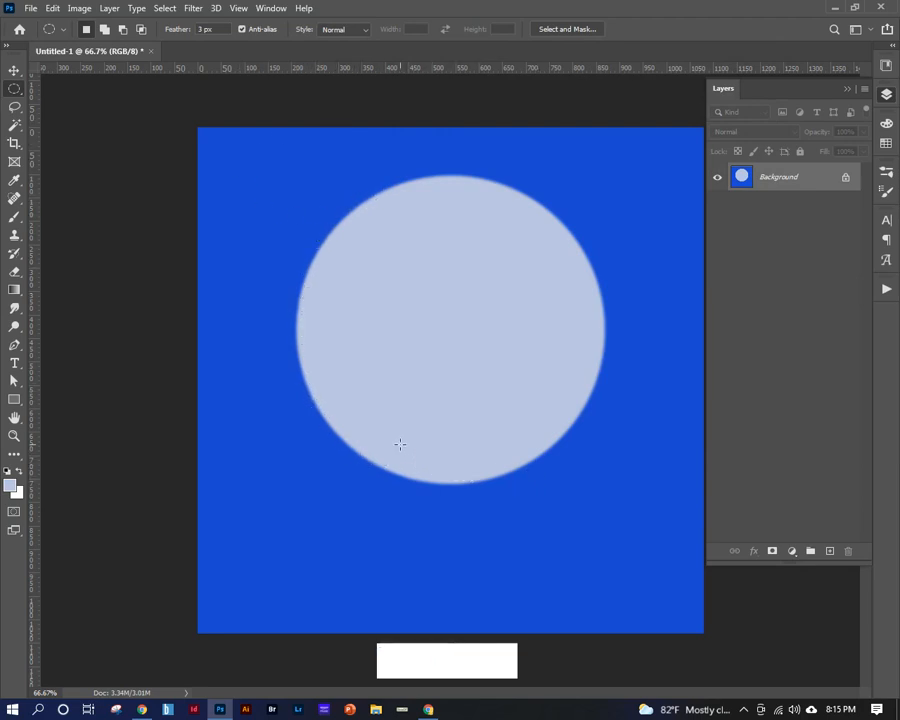
Set the Elliptical Marquee feather to 0 px and draw a circular selection about 260 px across over the large circle's lower-left edge.
key(ctrl+space)
drag(390, 499, 450, 450)
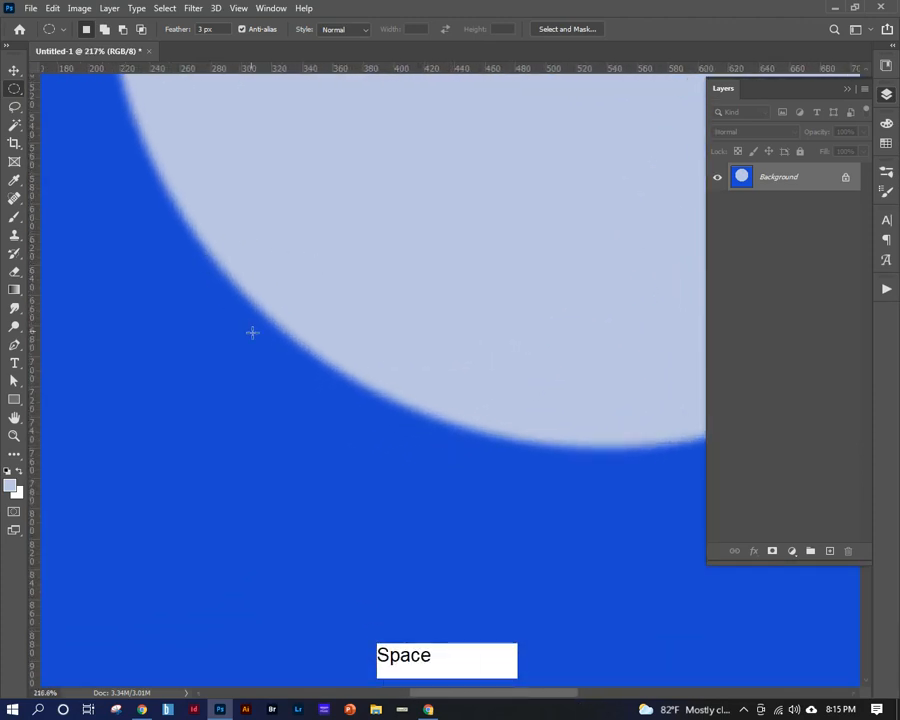
click(203, 29)
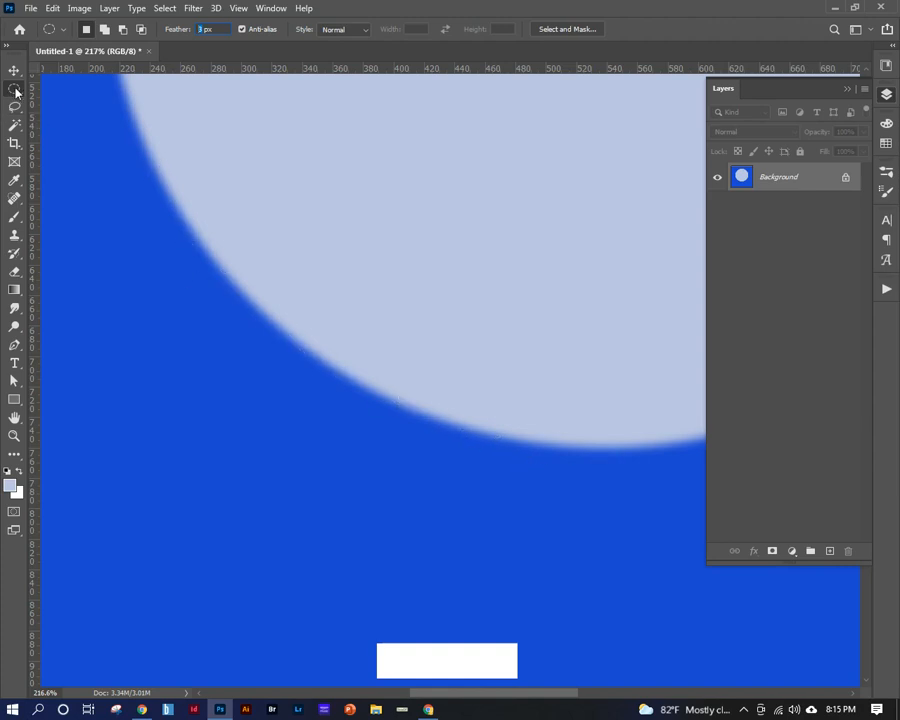
click(203, 29)
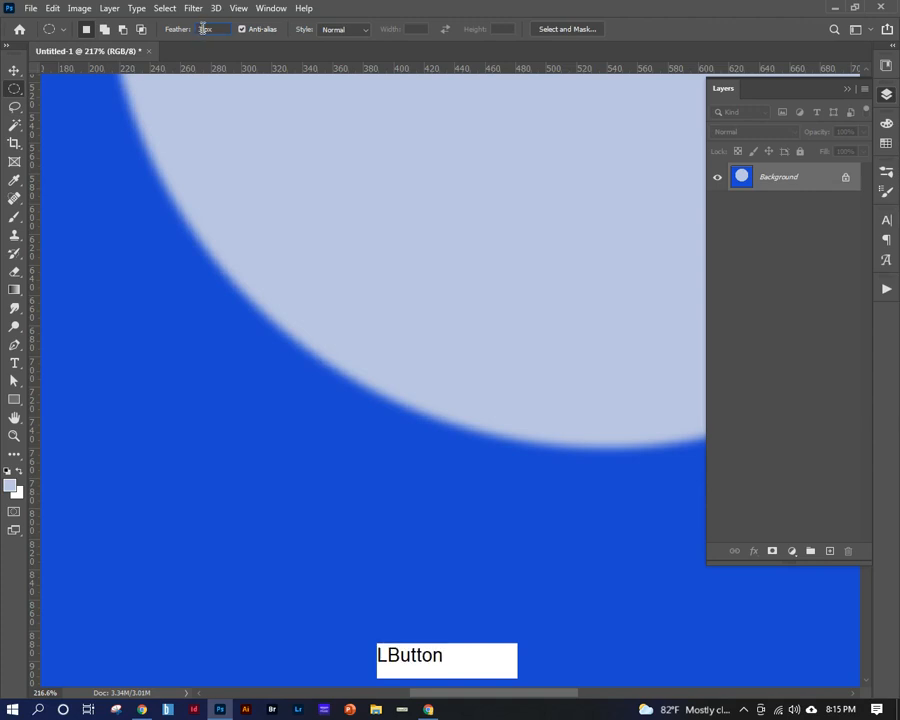
text(0)
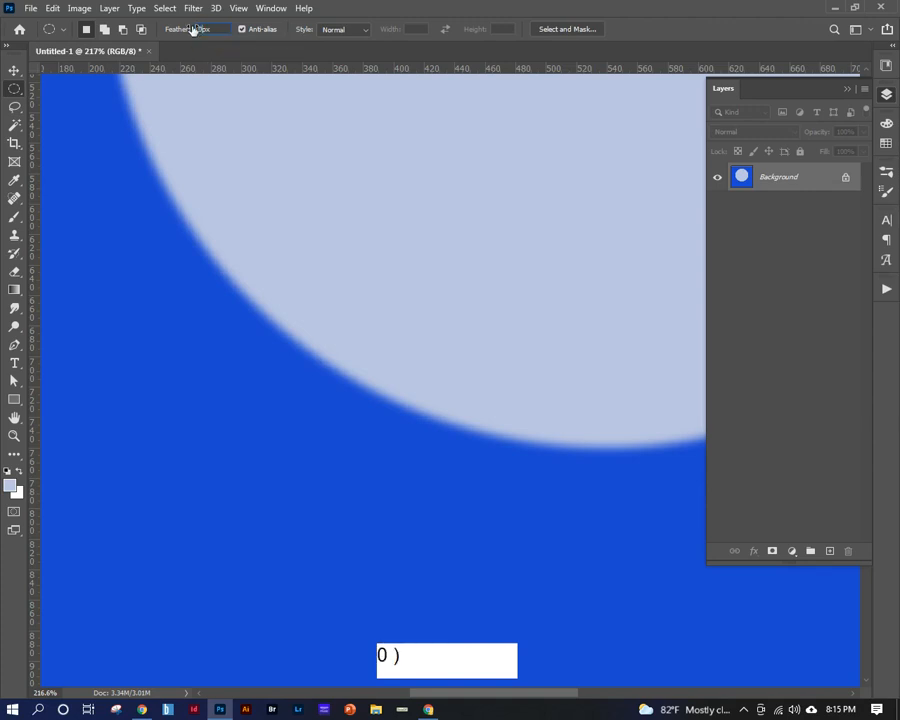
key(Return)
drag(120, 219, 562, 611)
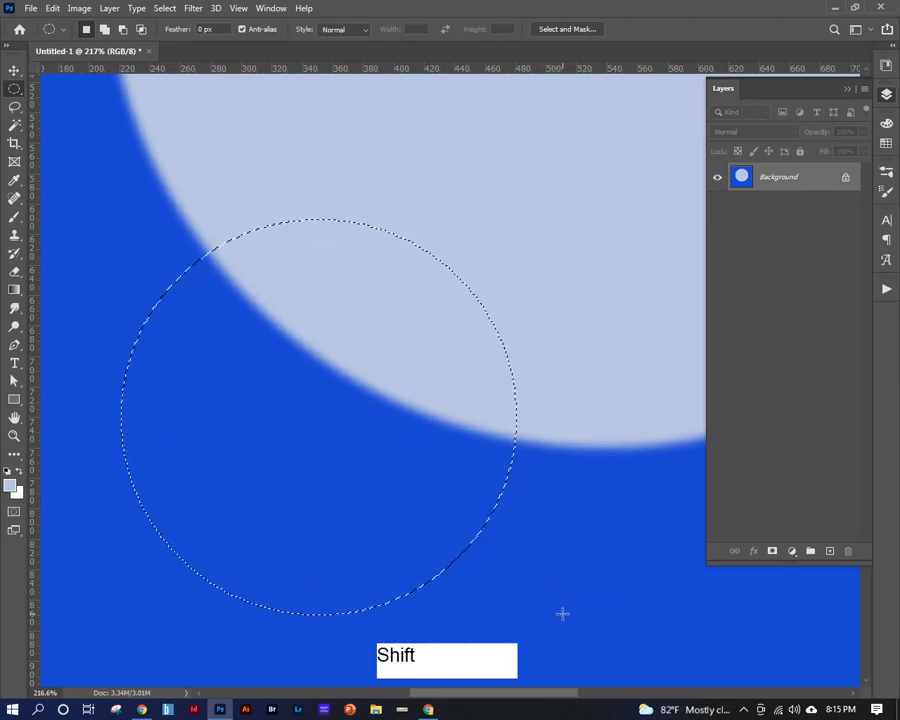
Fill the small circular selection with the light blue foreground color and deselect it.
key(shift+BackSpace)
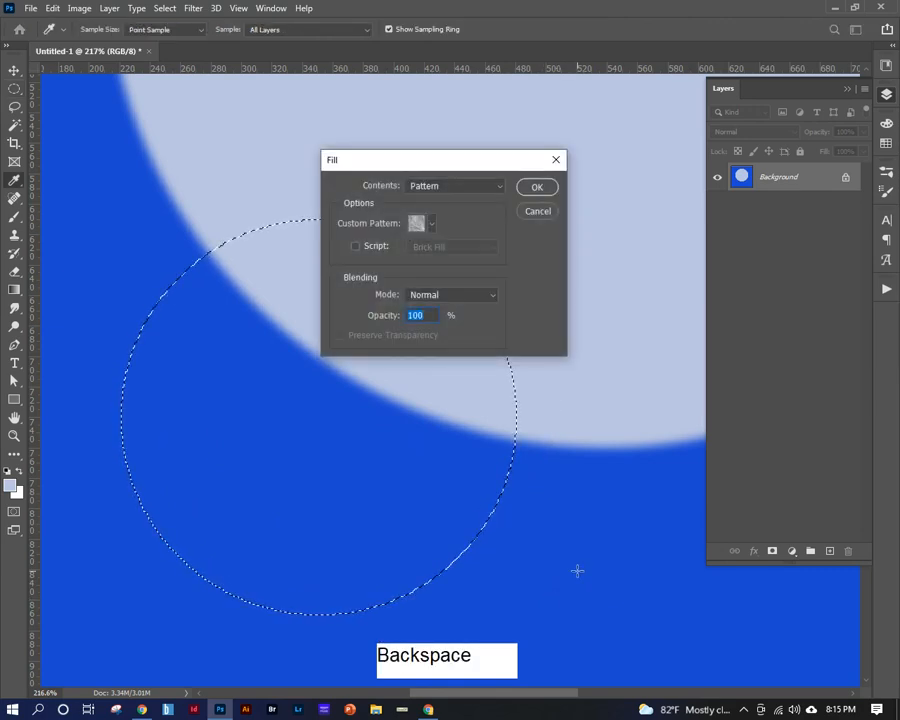
click(537, 211)
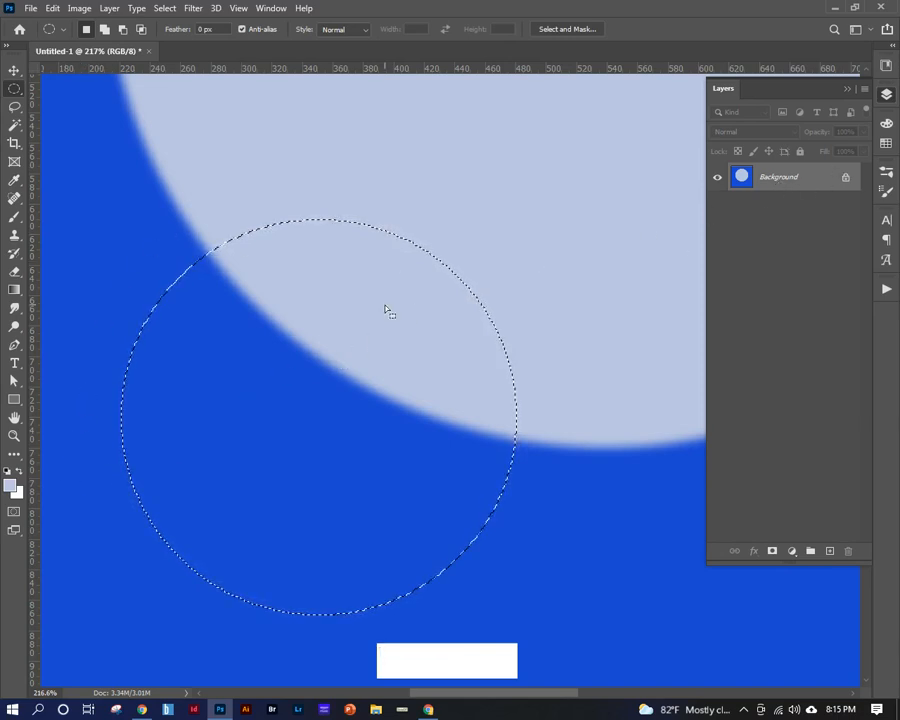
key(alt)
key(alt+BackSpace)
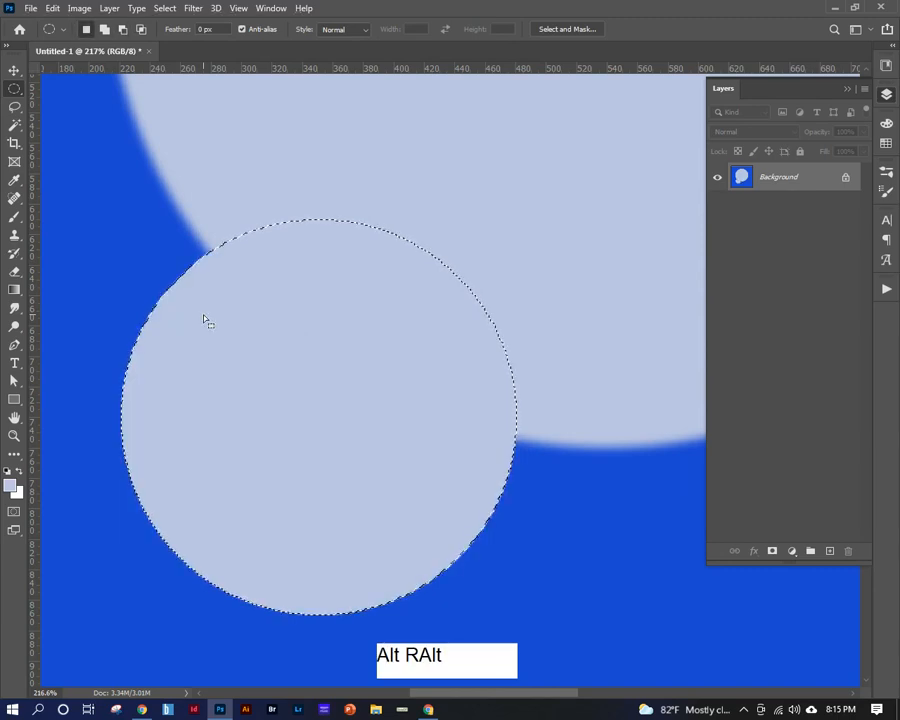
click(355, 153)
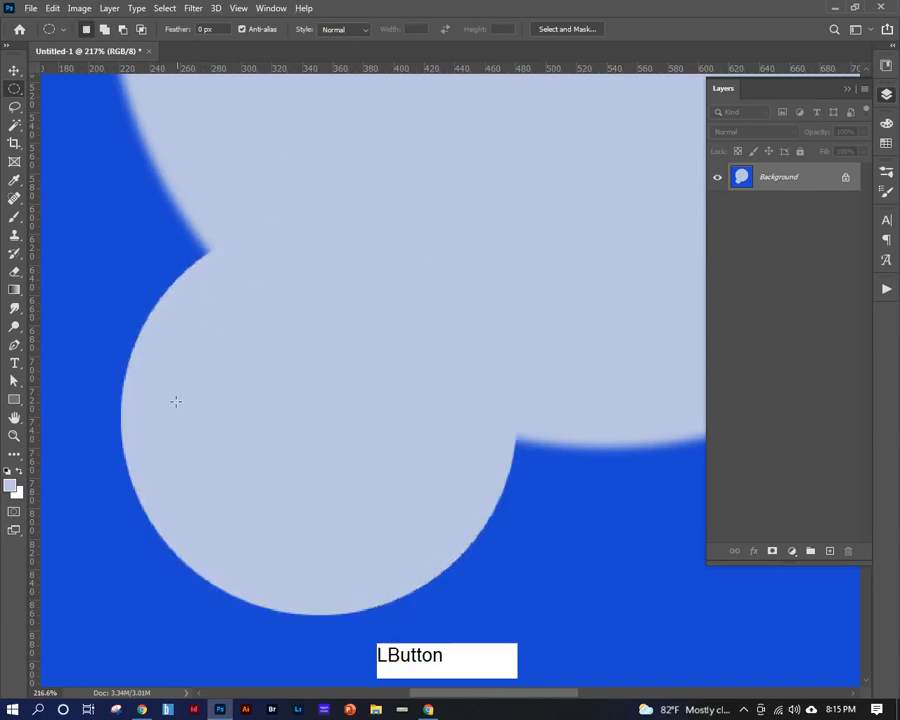
Set the marquee feather to 20 px and fill an ellipse about 455 x 230 px over the large circle's upper-left edge with the foreground color.
key(ctrl+minus)
key(ctrl+minus)
key(ctrl+minus)
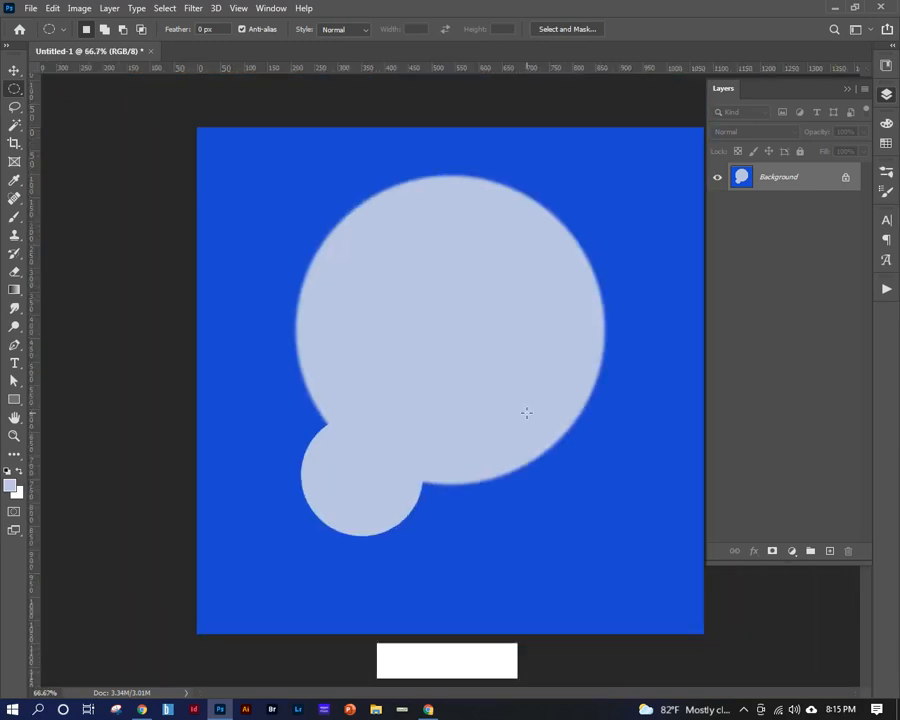
click(201, 29)
text(20)
key(Return)
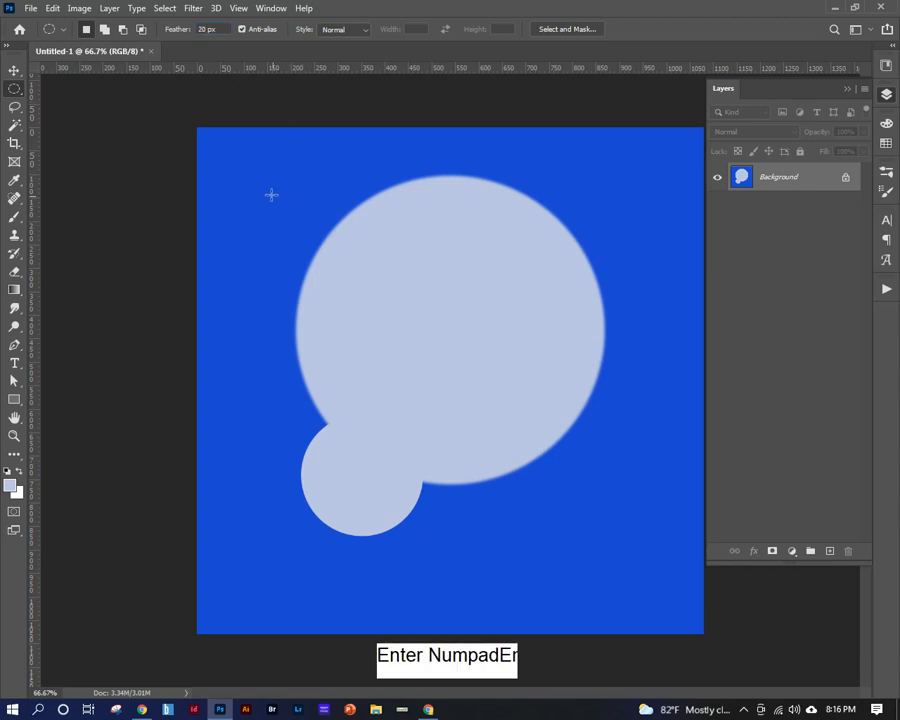
drag(250, 183, 466, 289)
key(alt+BackSpace)
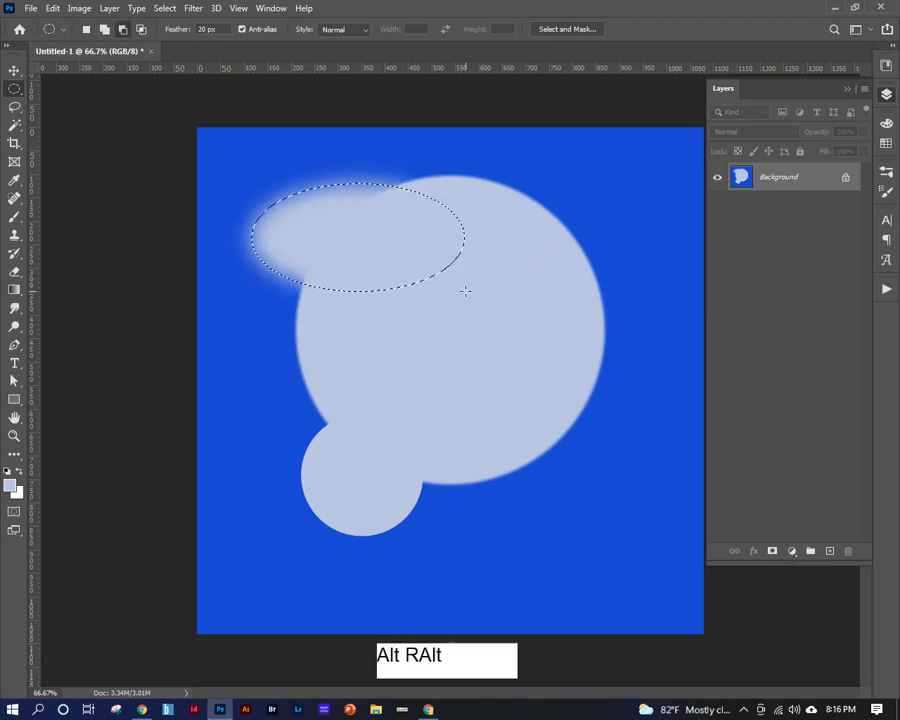
Add more foreground-filled feathered ellipses across the top and upper-right of the large circle, forming a cloud-like band, and deselect.
drag(392, 156, 602, 257)
key(alt+BackSpace)
drag(334, 160, 478, 244)
key(alt)
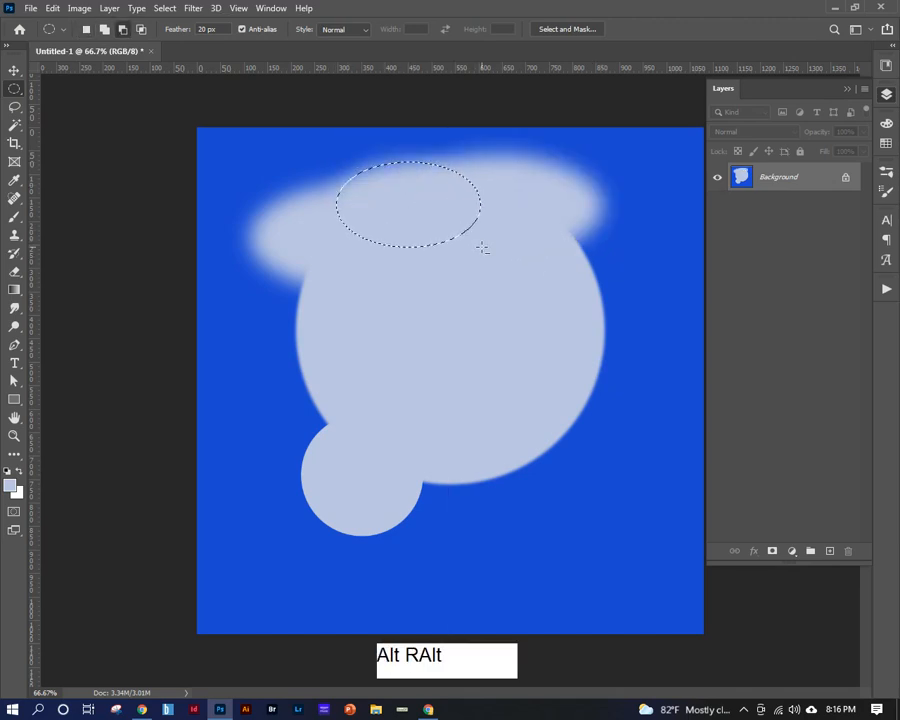
drag(433, 218, 612, 251)
key(alt+BackSpace)
click(413, 233)
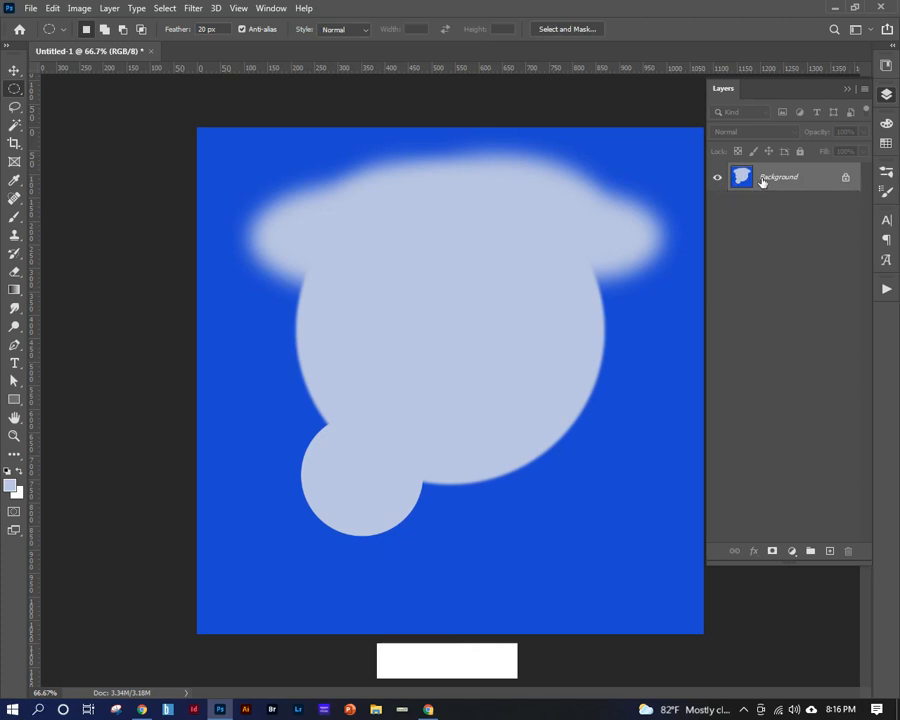
Try to move the Background layer with the Move tool and decline converting it to a normal layer.
click(14, 70)
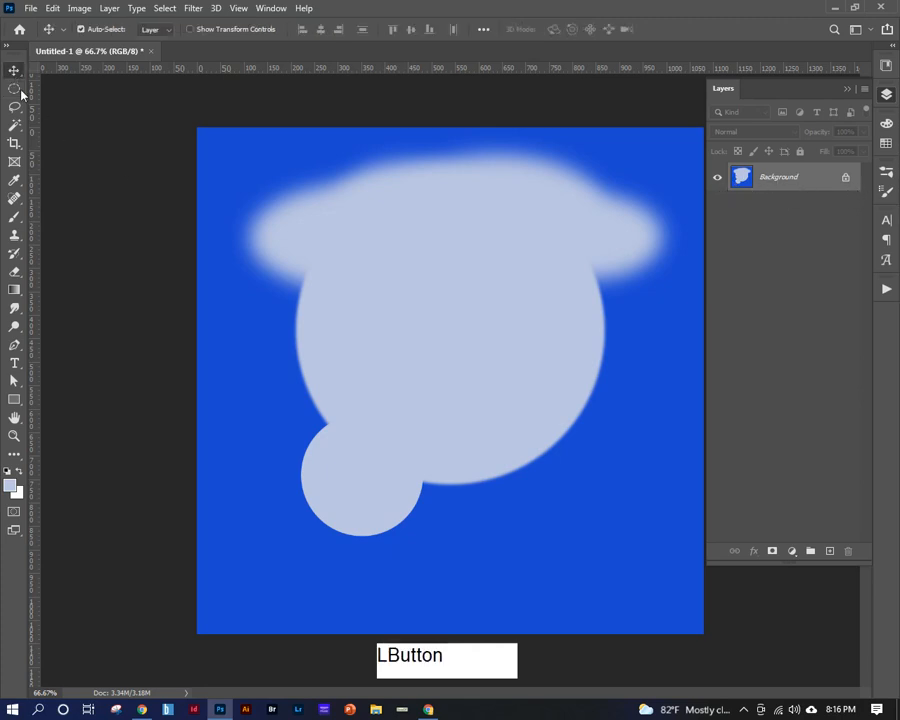
drag(390, 231, 380, 450)
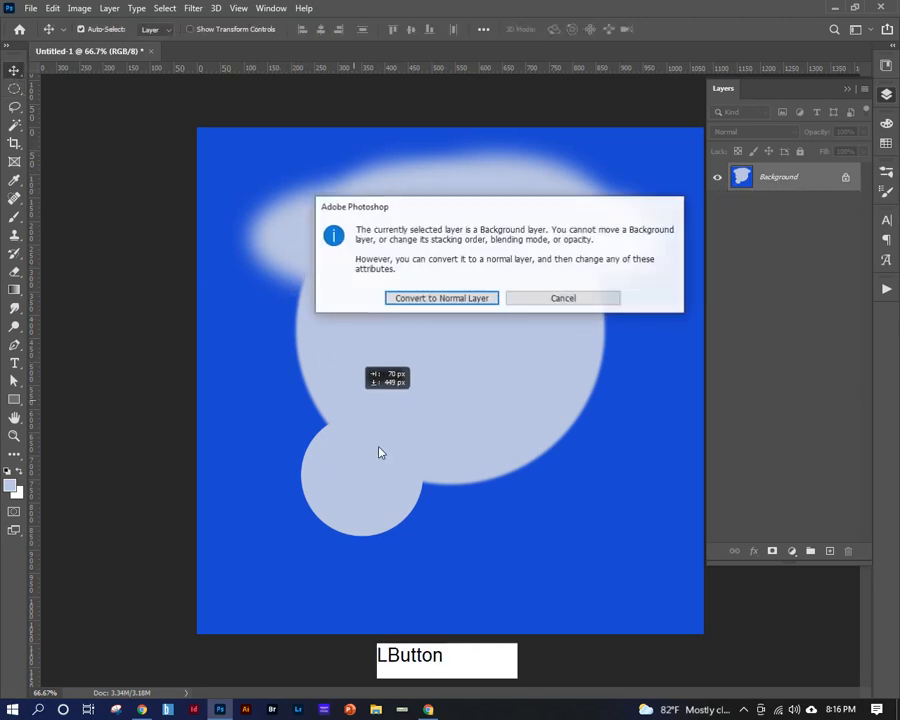
click(538, 301)
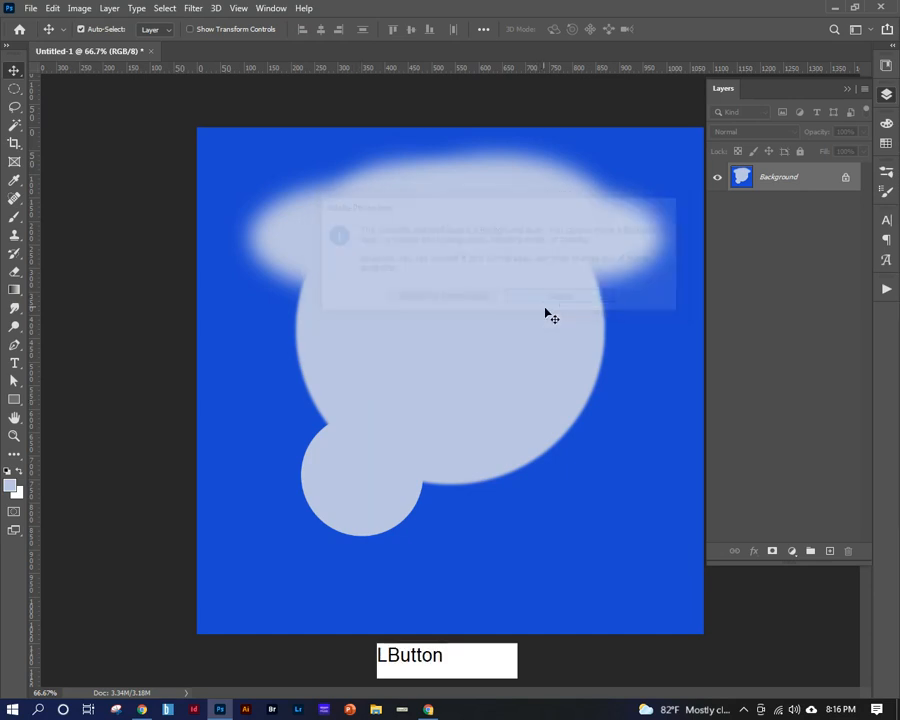
Duplicate the Background layer and hide the original Background.
click(800, 181)
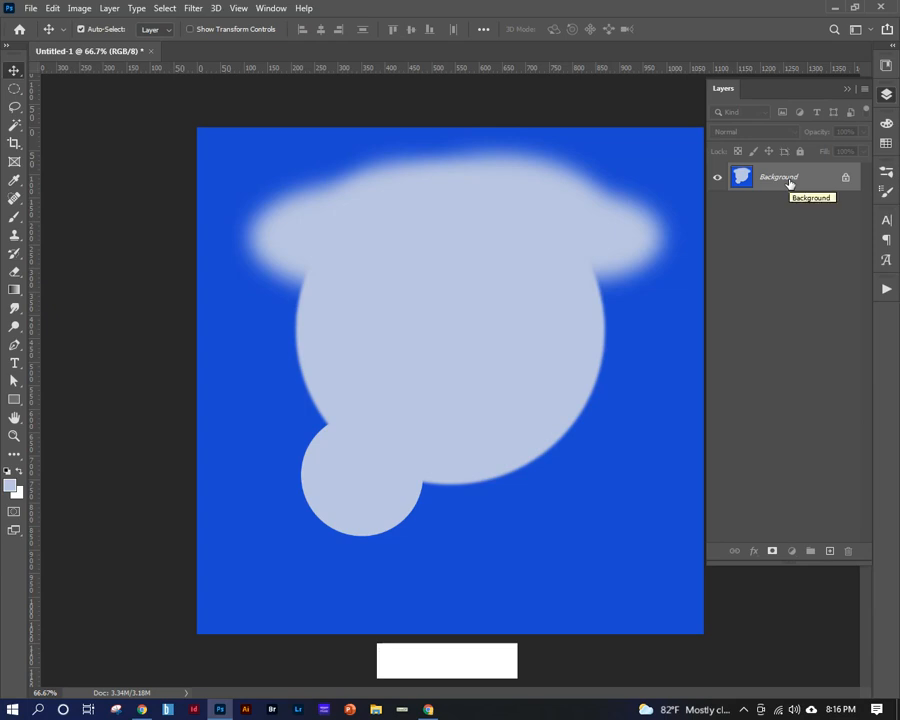
right_click(790, 184)
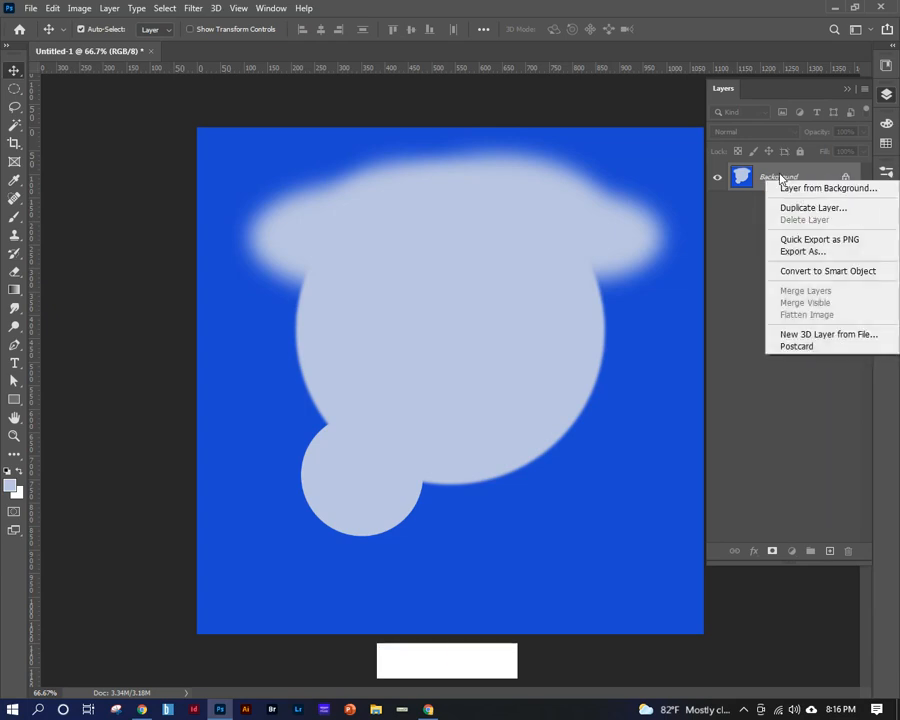
right_click(784, 180)
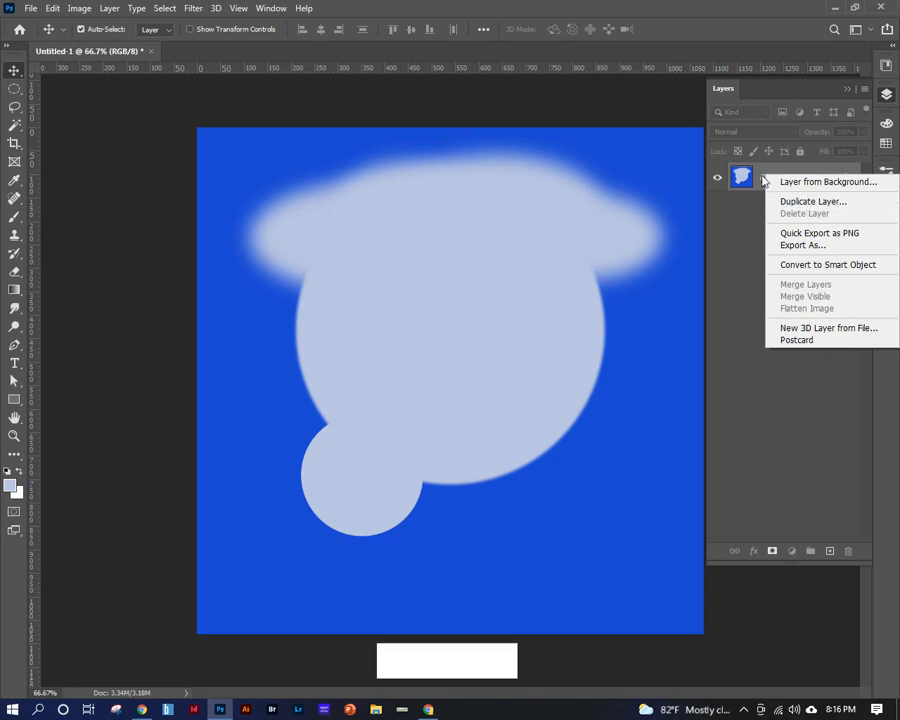
click(766, 176)
key(ctrl+j)
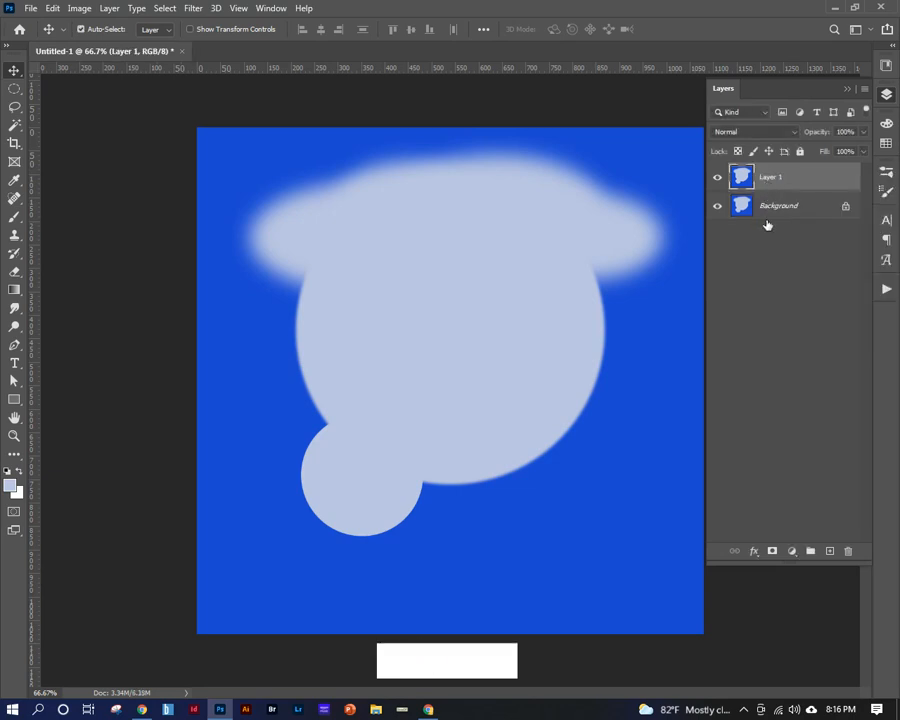
click(717, 206)
Try moving the duplicated layer around the canvas and undo the moves.
drag(645, 171, 641, 376)
drag(406, 482, 226, 376)
drag(313, 366, 377, 401)
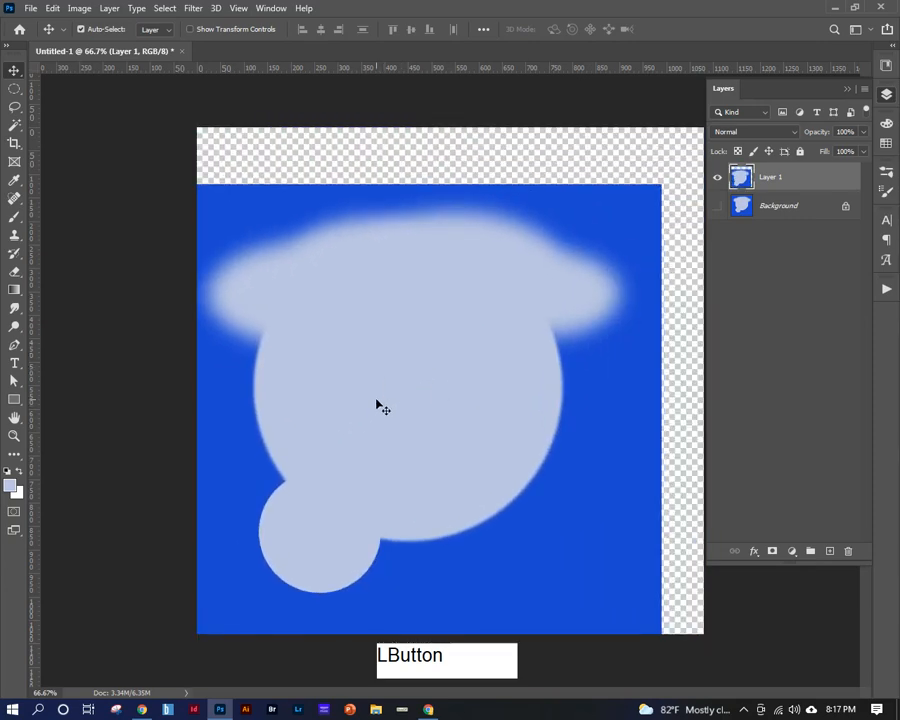
key(ctrl+z)
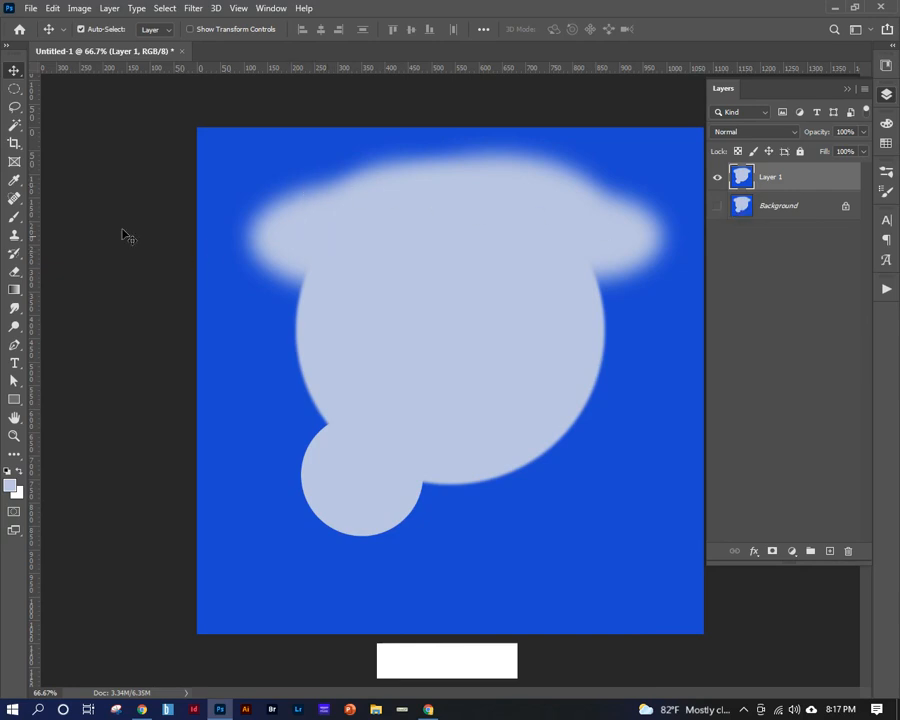
Draw a wavy freehand Lasso selection about 715 x 695 px over the artwork, delete its contents from Layer 1, and deselect.
click(13, 70)
click(13, 90)
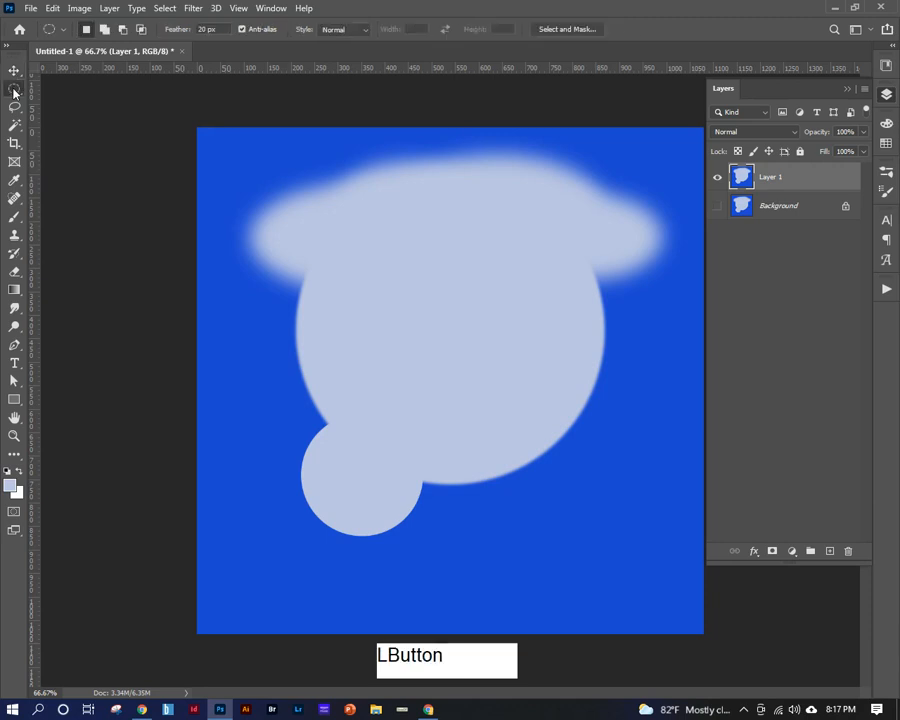
click(15, 108)
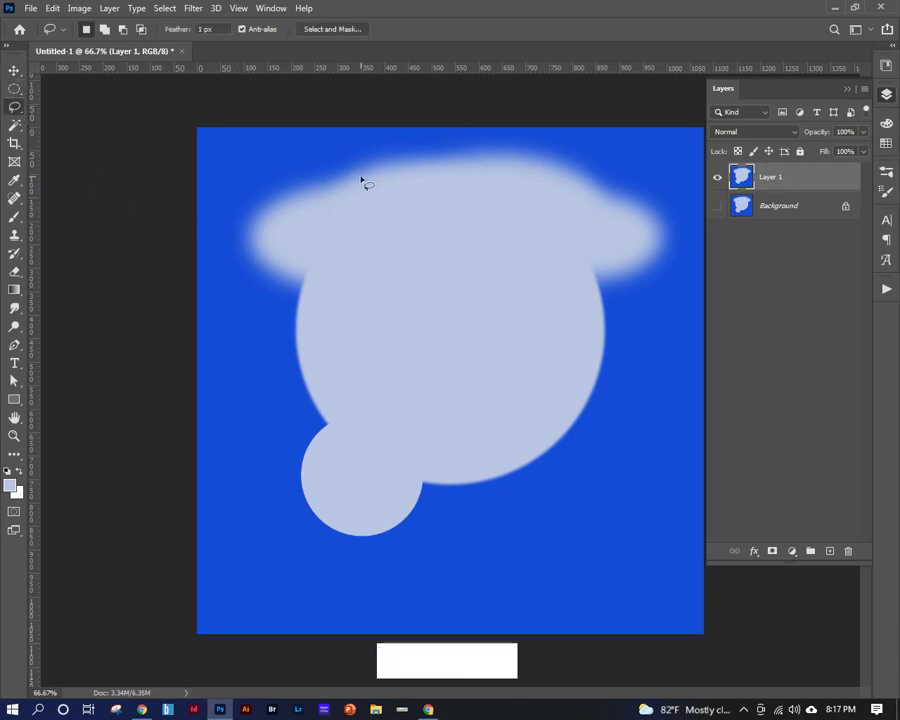
drag(356, 173, 308, 170)
mouse_move(253, 280)
mouse_down()
mouse_move(262, 450)
mouse_move(347, 489)
mouse_move(422, 343)
mouse_move(556, 335)
mouse_move(573, 262)
mouse_move(369, 236)
mouse_move(362, 174)
mouse_up()
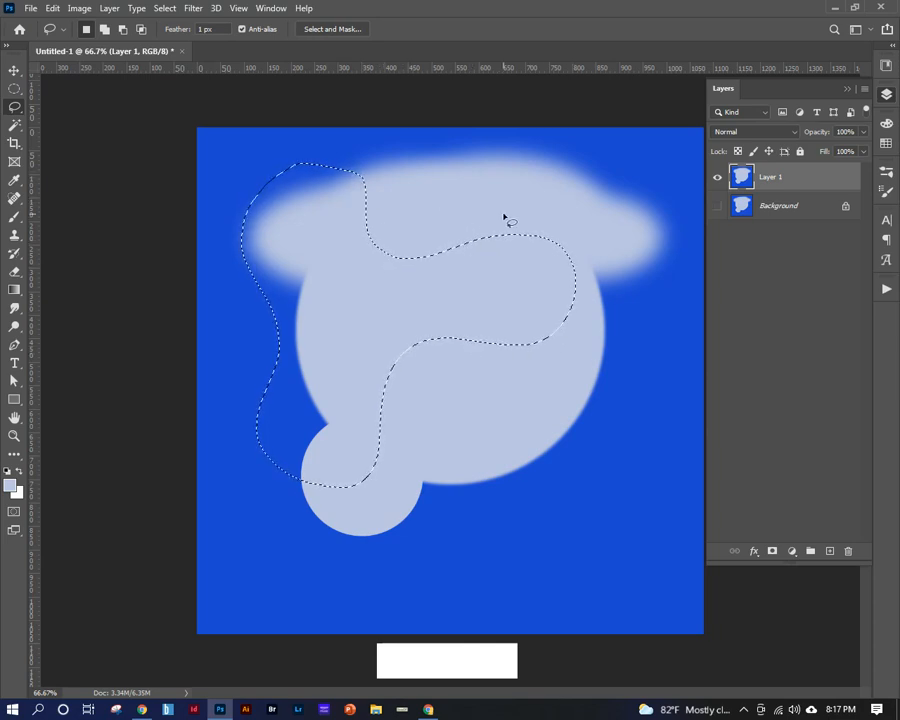
key(BackSpace)
click(361, 220)
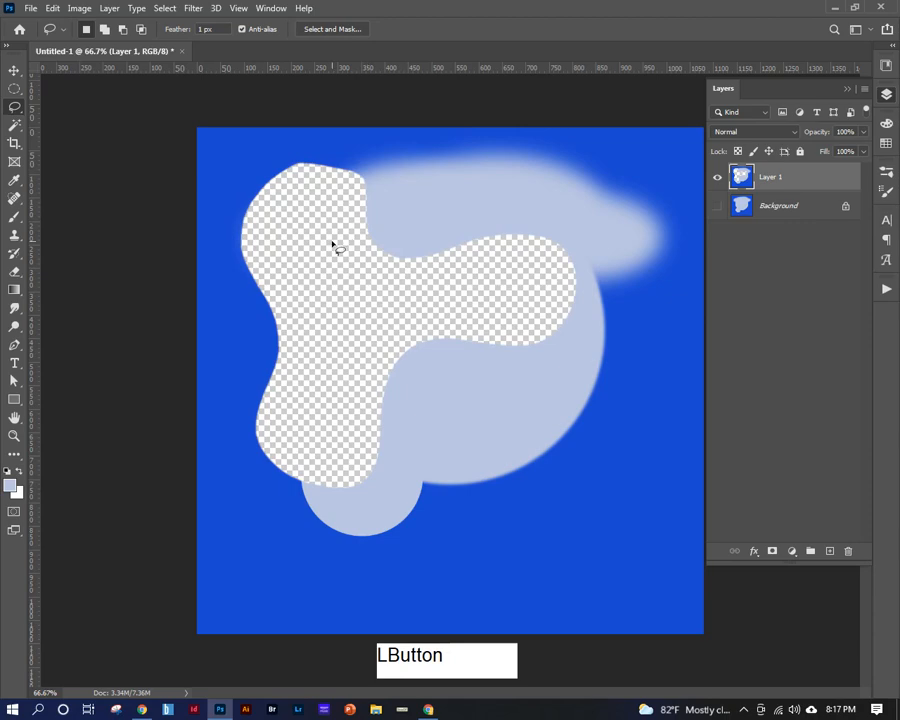
Draw a closed straight-sided selection about 640 x 855 px around most of the cut-out with the Polygonal Lasso tool.
click(15, 107)
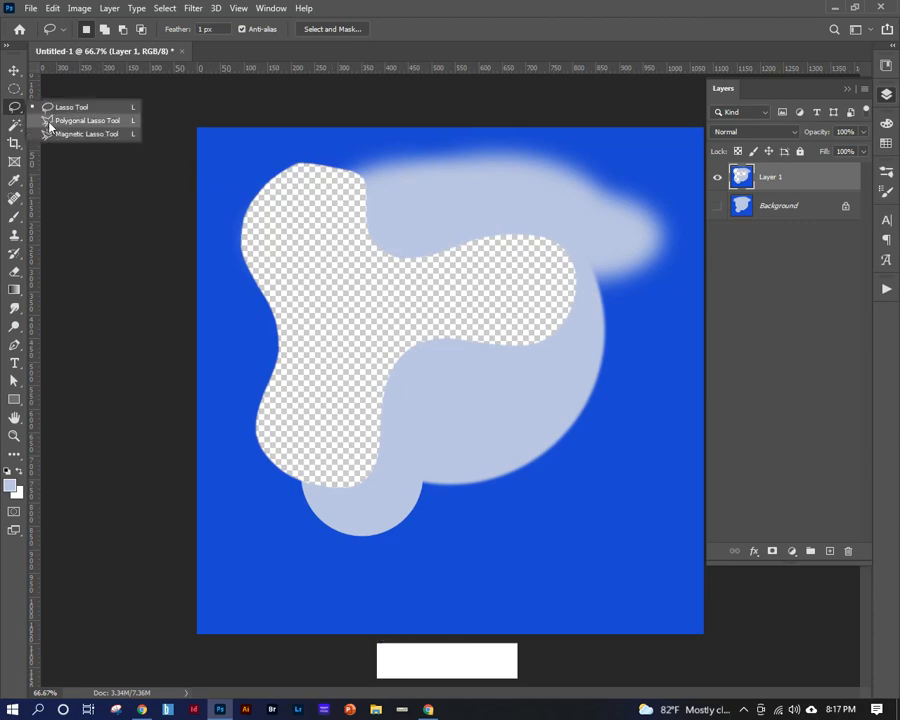
click(49, 125)
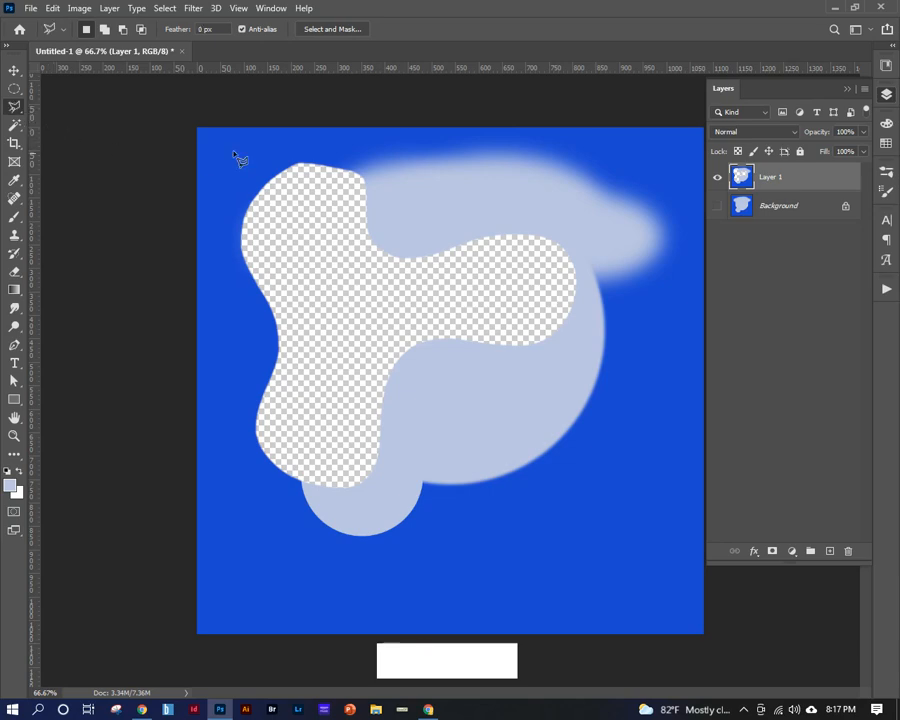
click(284, 147)
click(398, 153)
click(512, 190)
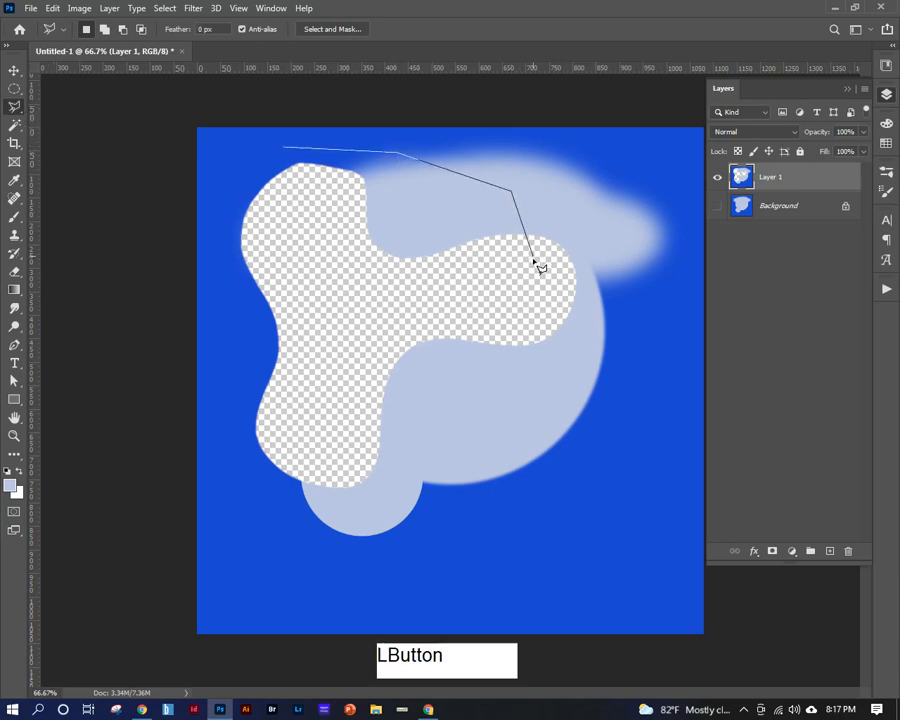
click(532, 256)
click(487, 325)
click(525, 447)
click(424, 525)
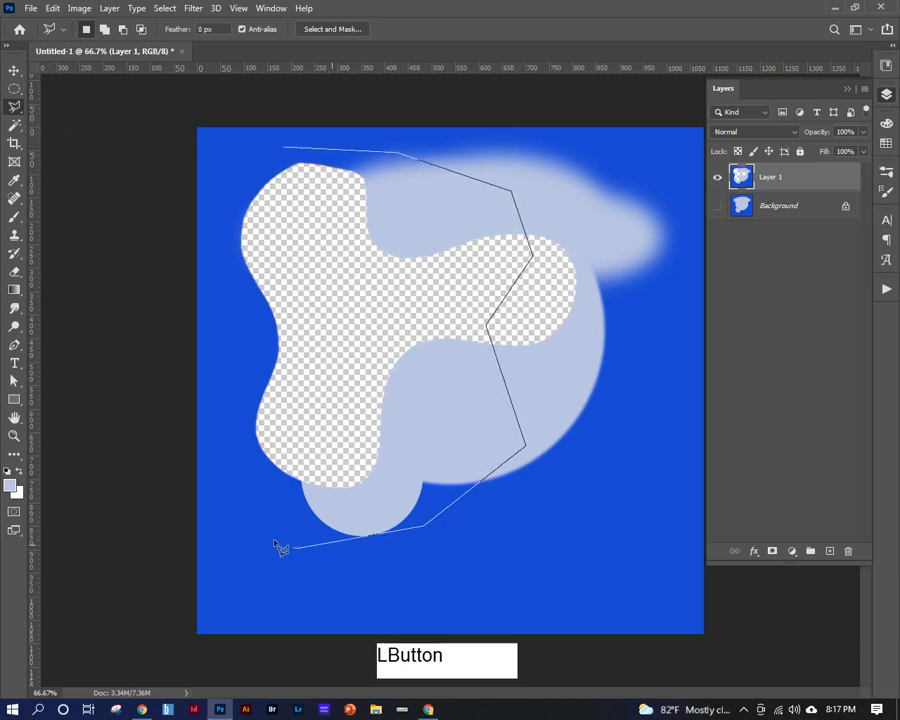
click(232, 464)
click(242, 271)
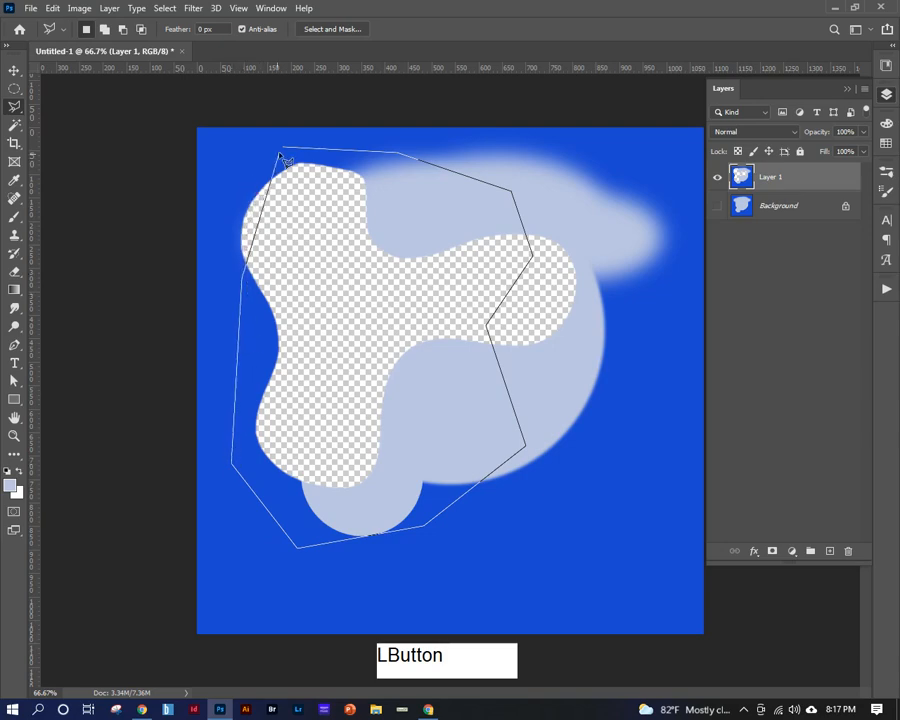
click(285, 153)
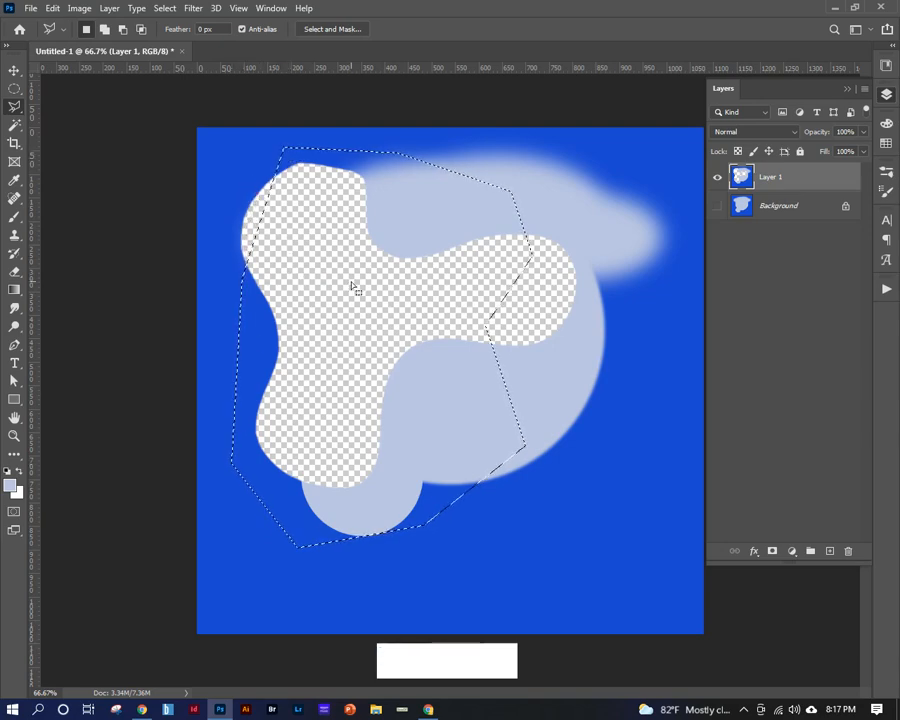
Delete the contents of the polygonal selection, undo the deletion, and deselect.
key(BackSpace)
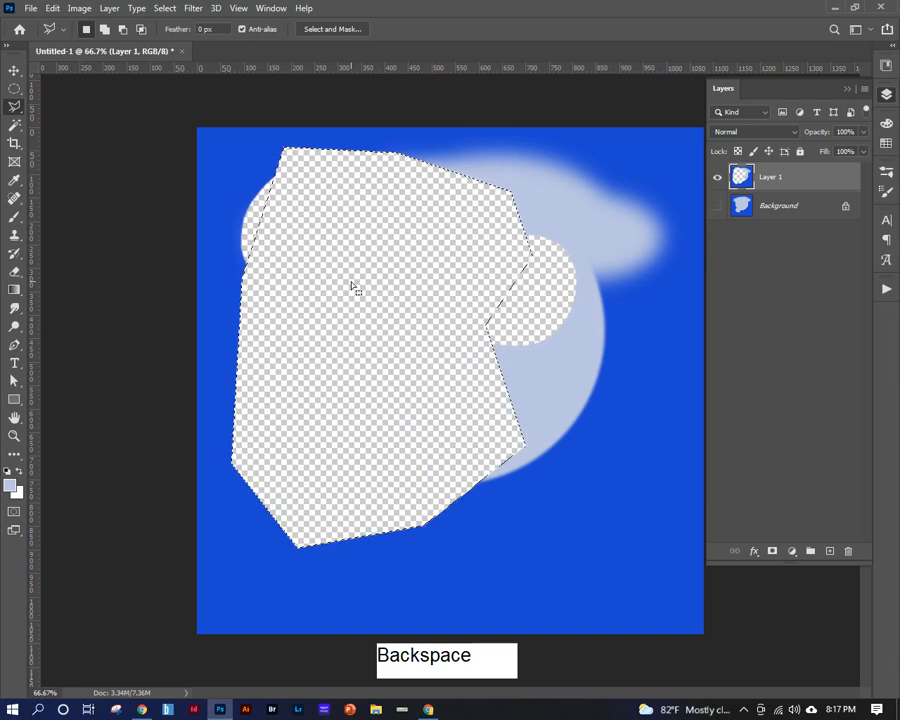
key(ctrl+z)
click(295, 311)
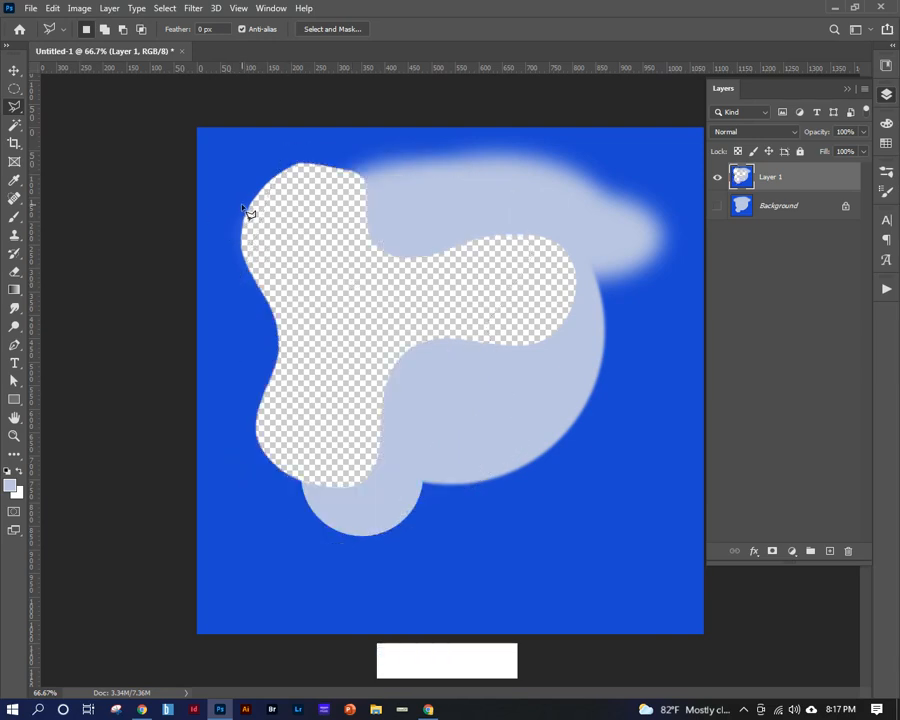
Cycle through the Lasso, Polygonal Lasso and Magnetic Lasso tools, ending on the freehand Lasso tool.
click(14, 106)
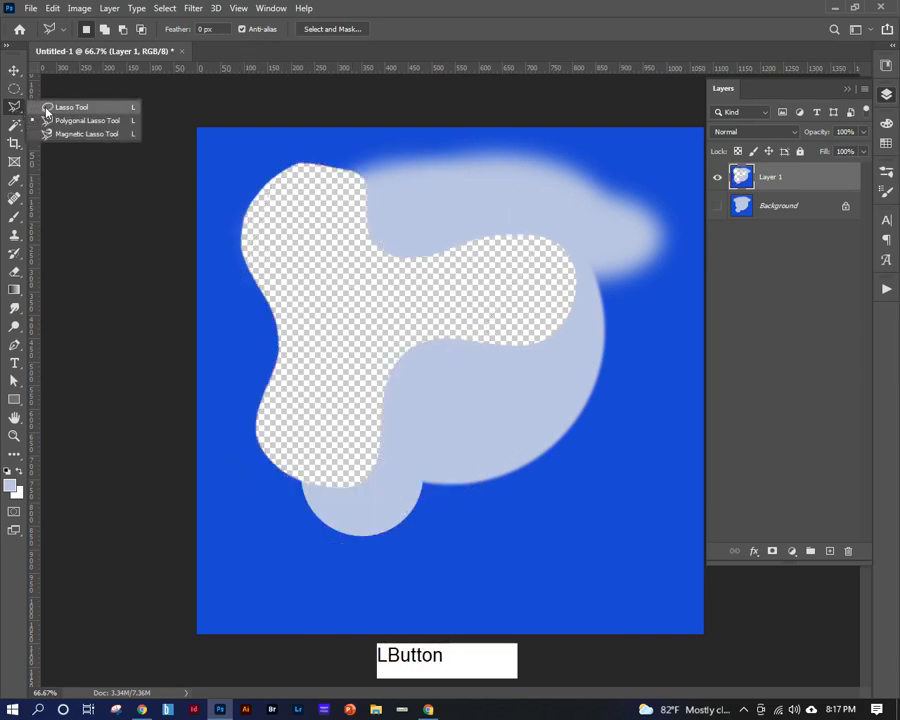
click(47, 108)
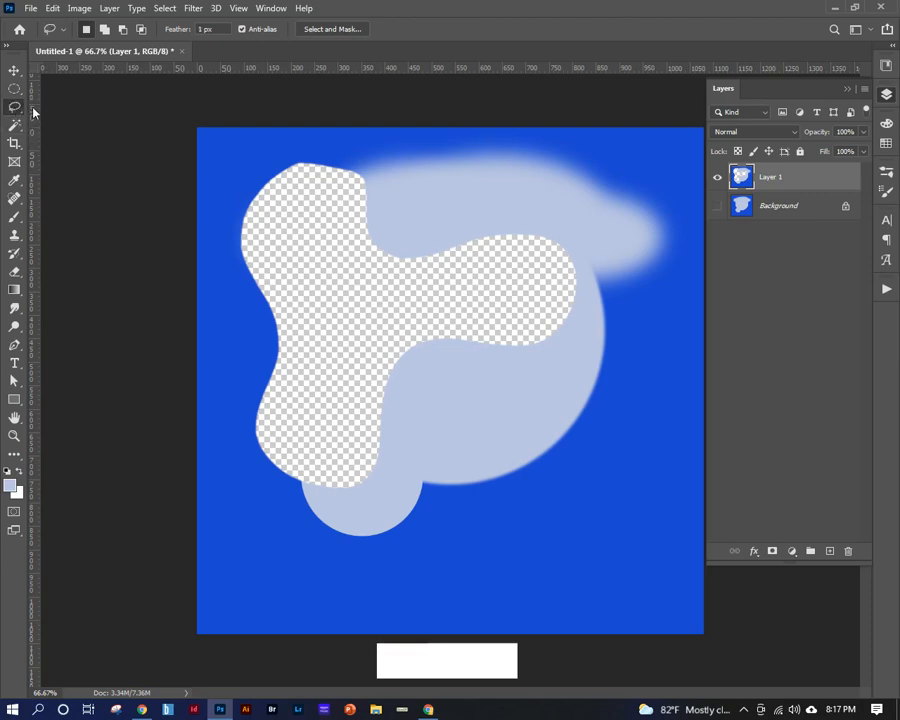
key(shift)
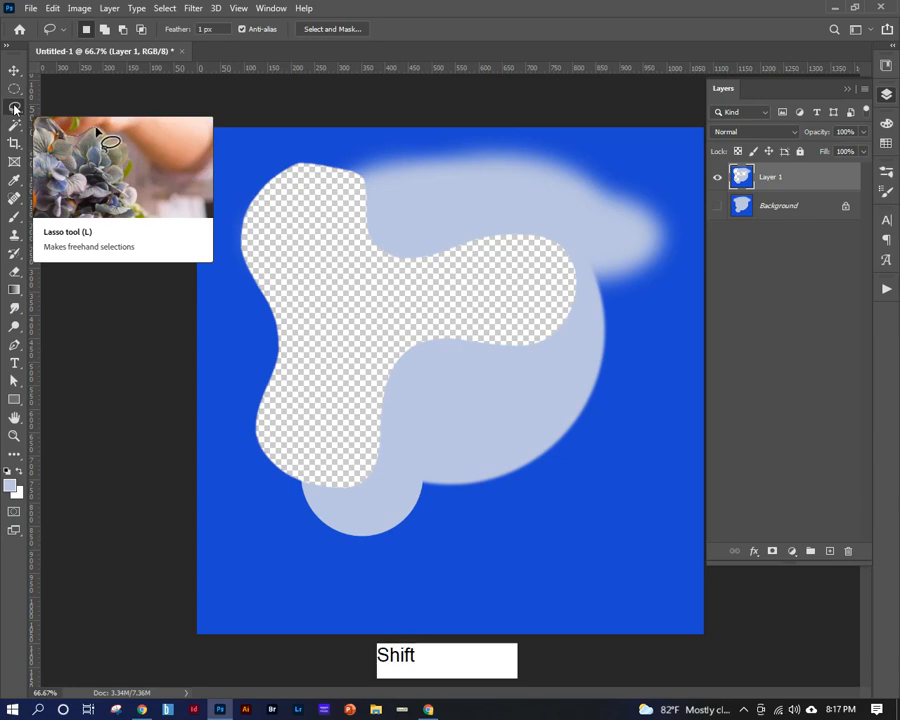
key(shift+l)
key(shift+l)
key(shift+l)
key(shift+l)
key(shift+l)
key(shift+l)
key(shift+l)
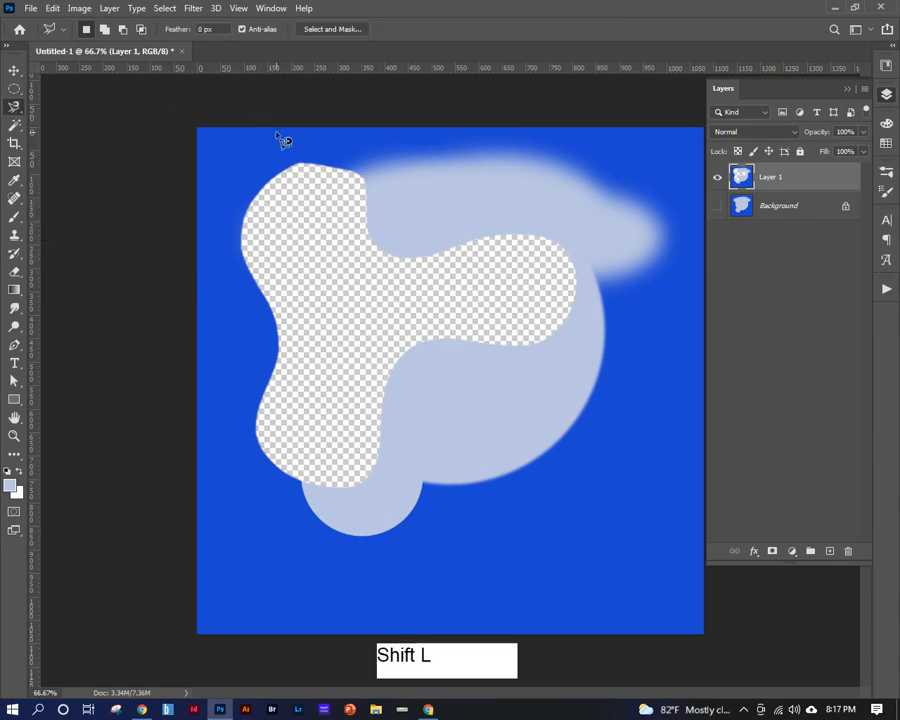
key(shift+l)
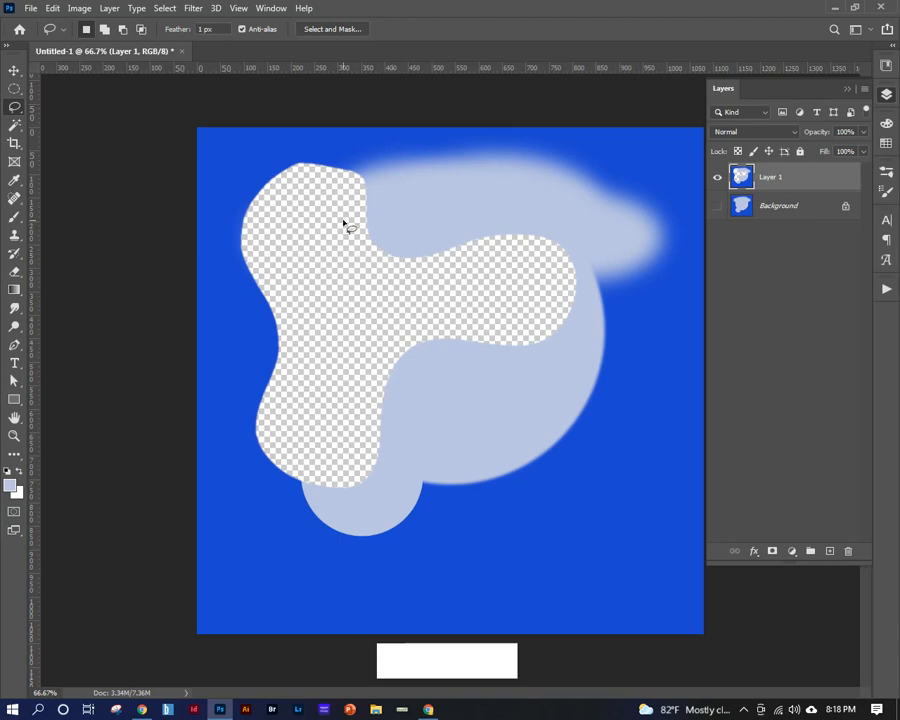
Draw a wavy freehand Lasso selection about 465 x 725 px from inside the cut-out down past the large circle, and deselect.
drag(343, 223, 404, 205)
mouse_move(464, 179)
mouse_down()
mouse_move(469, 243)
mouse_move(553, 256)
mouse_move(562, 276)
mouse_move(503, 322)
mouse_move(537, 410)
mouse_move(528, 442)
mouse_move(457, 460)
mouse_up()
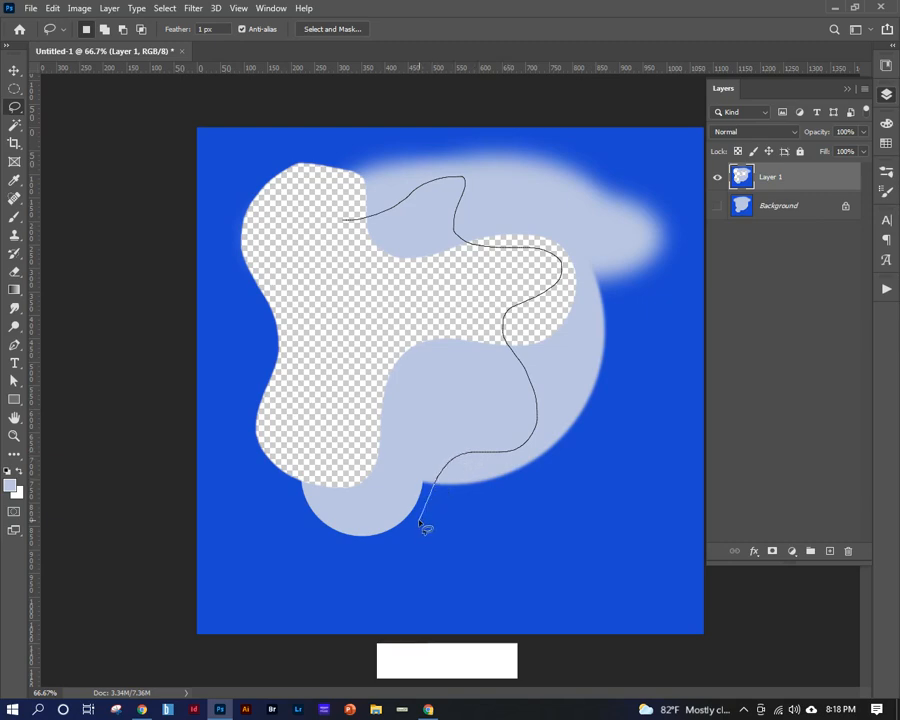
drag(425, 528, 424, 526)
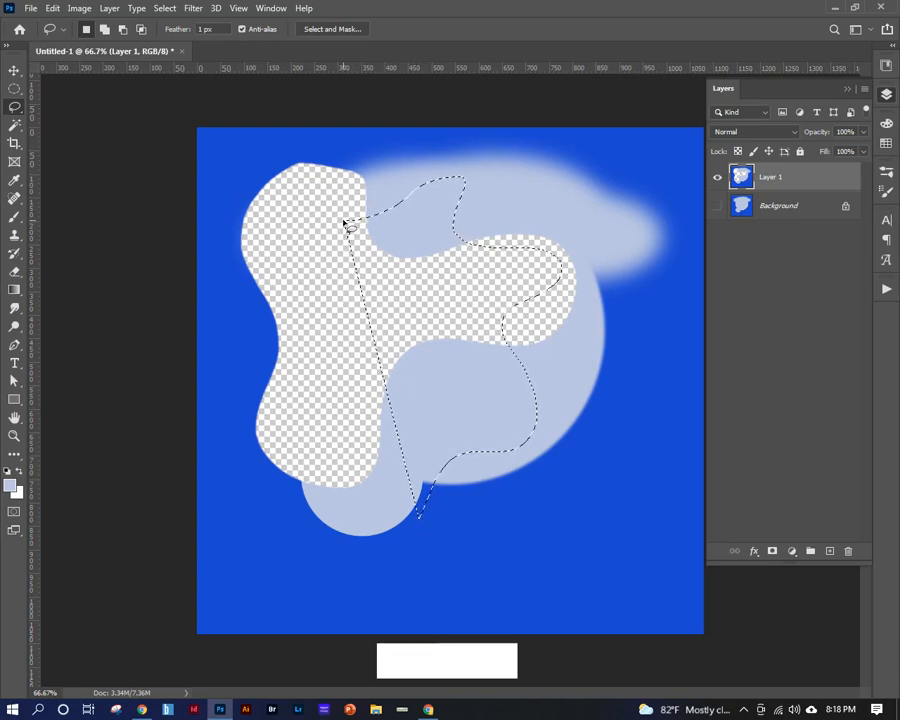
click(362, 292)
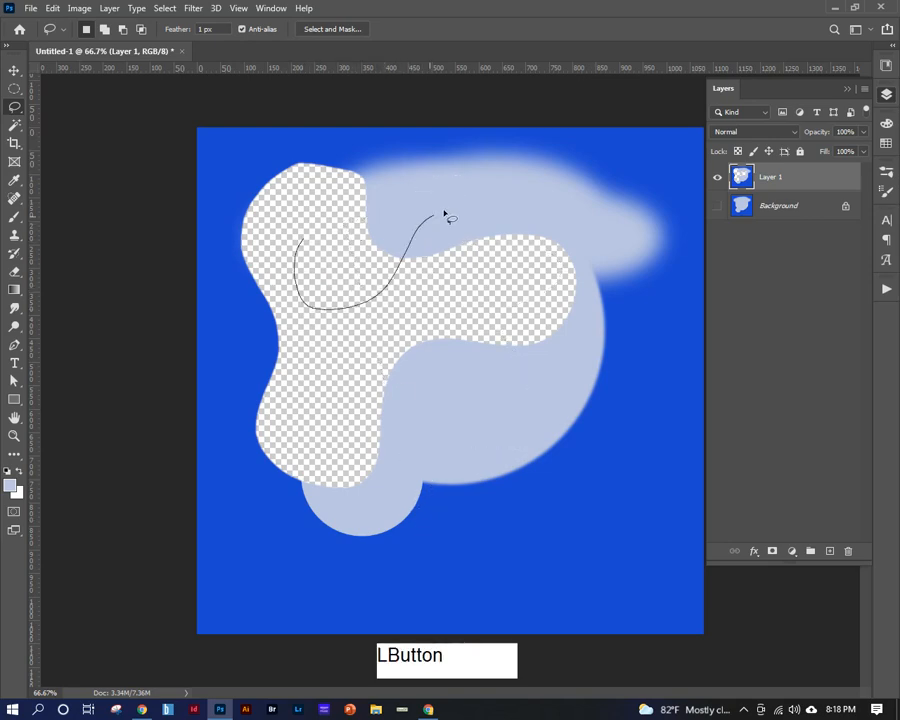
Draw an S-curved freehand Lasso selection about 600 x 260 px across the cut-out, delete its contents from Layer 1, and deselect.
mouse_move(444, 213)
mouse_down()
mouse_move(454, 258)
mouse_move(450, 332)
mouse_move(571, 236)
mouse_up()
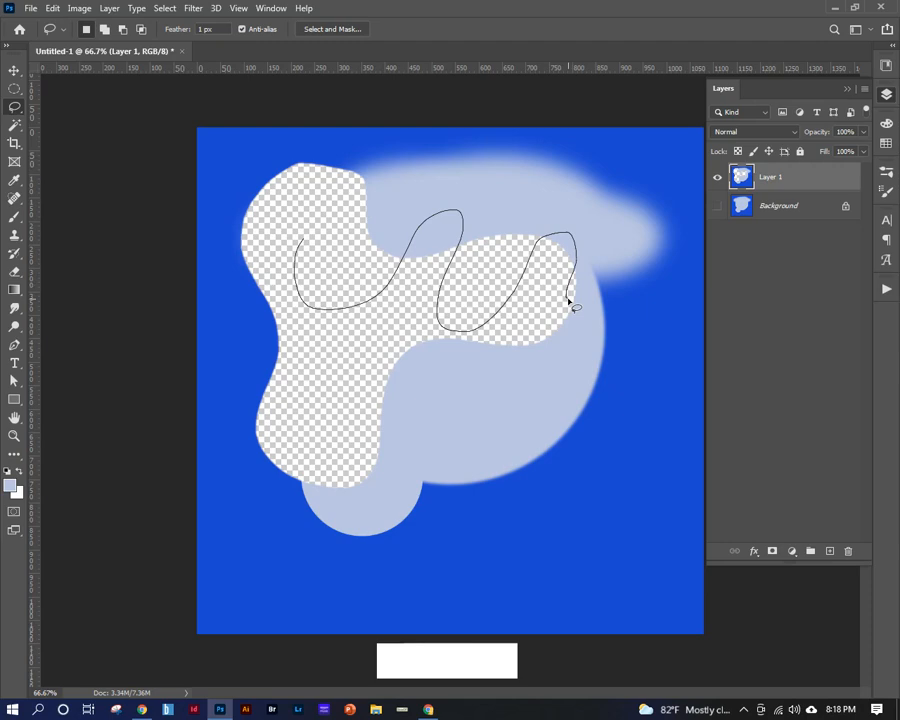
drag(568, 302, 569, 304)
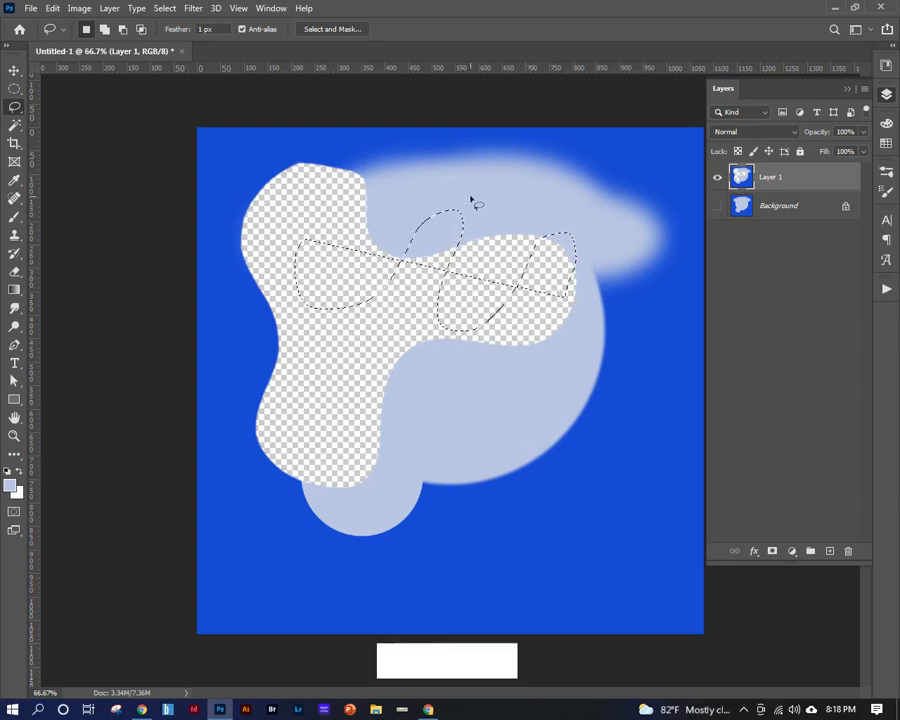
key(BackSpace)
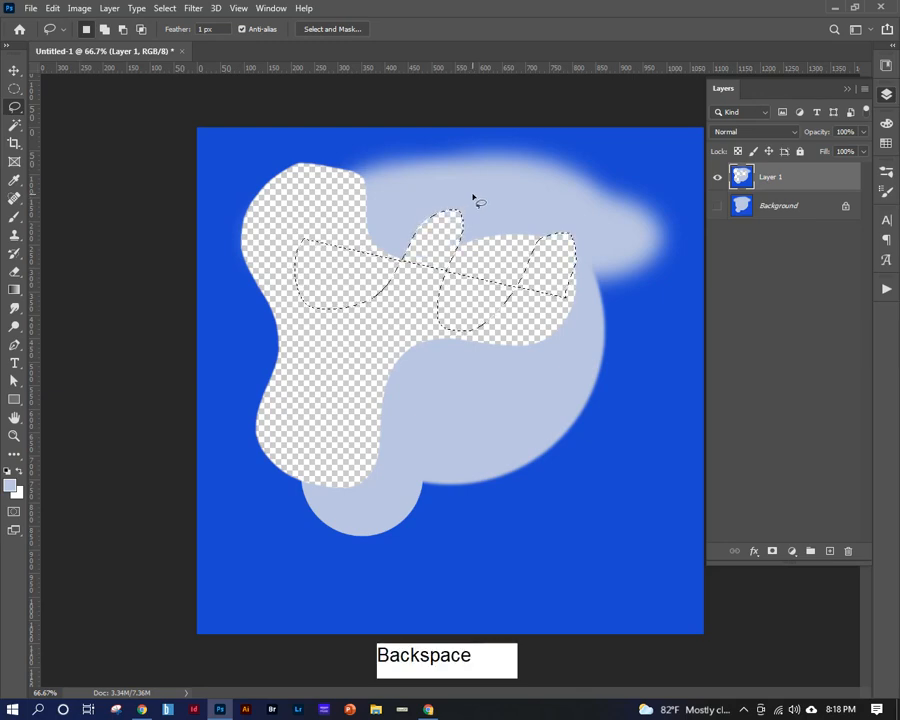
click(357, 270)
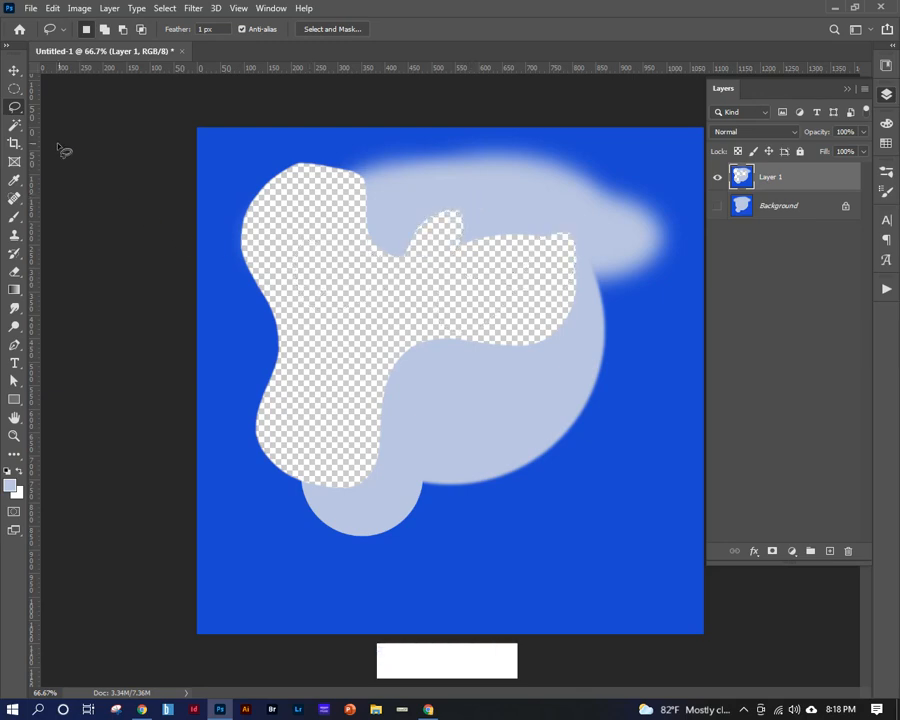
Draw a closed zigzag selection about 465 x 840 px from the cut-out down into the lower blue area with the Polygonal Lasso tool.
click(16, 113)
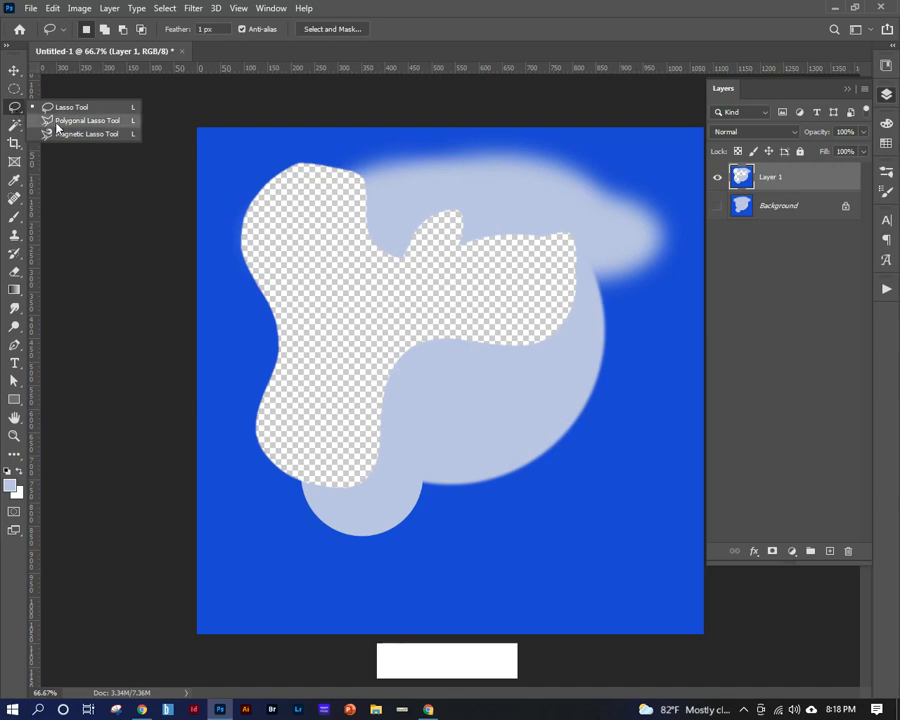
click(70, 120)
click(348, 193)
click(521, 200)
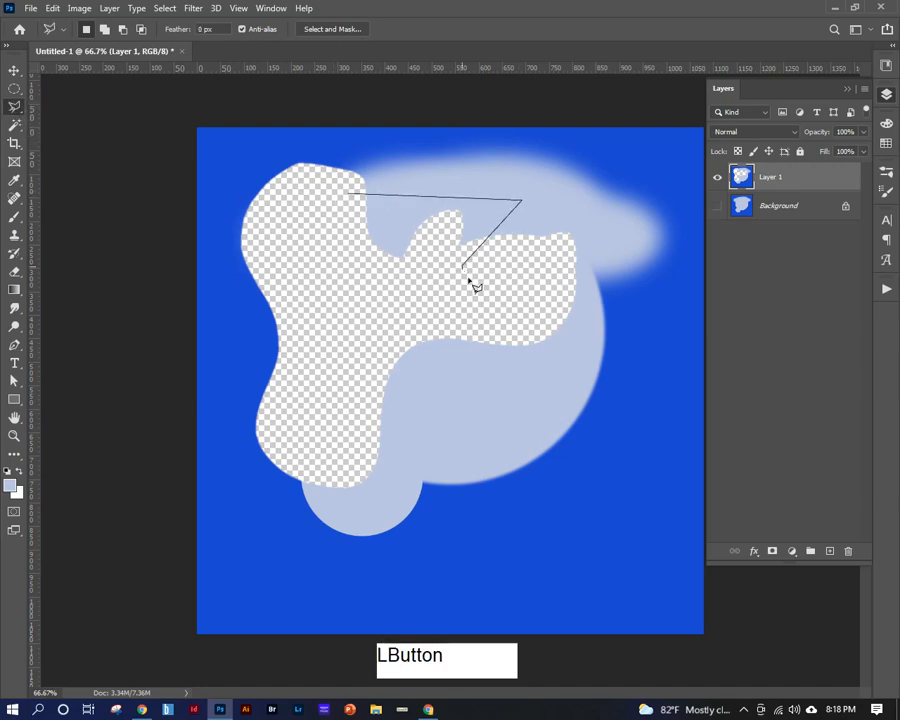
click(462, 266)
click(540, 337)
click(422, 398)
click(493, 503)
click(418, 545)
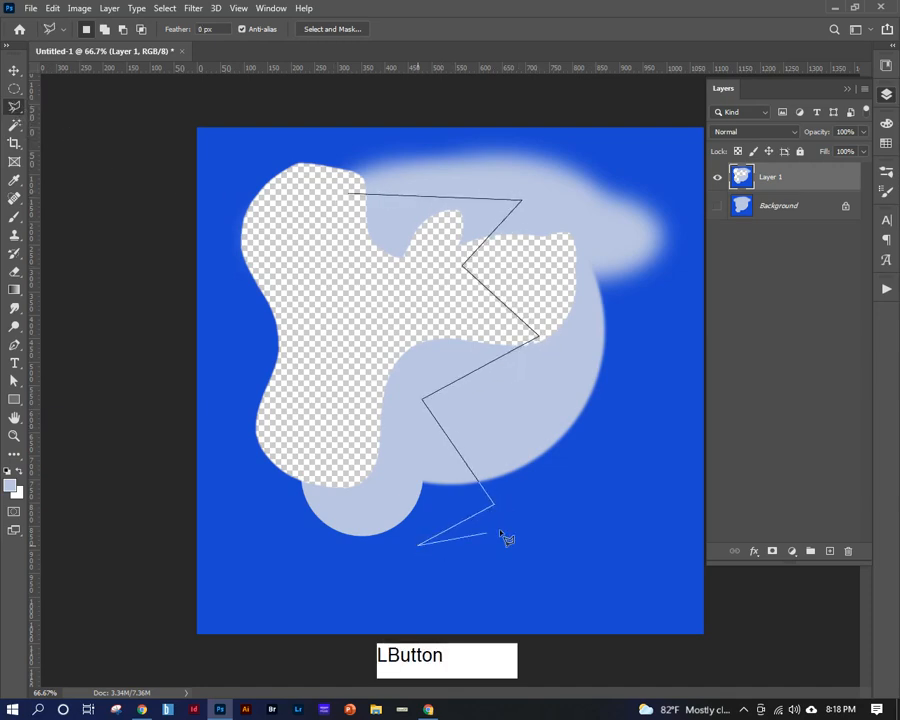
click(548, 452)
click(567, 587)
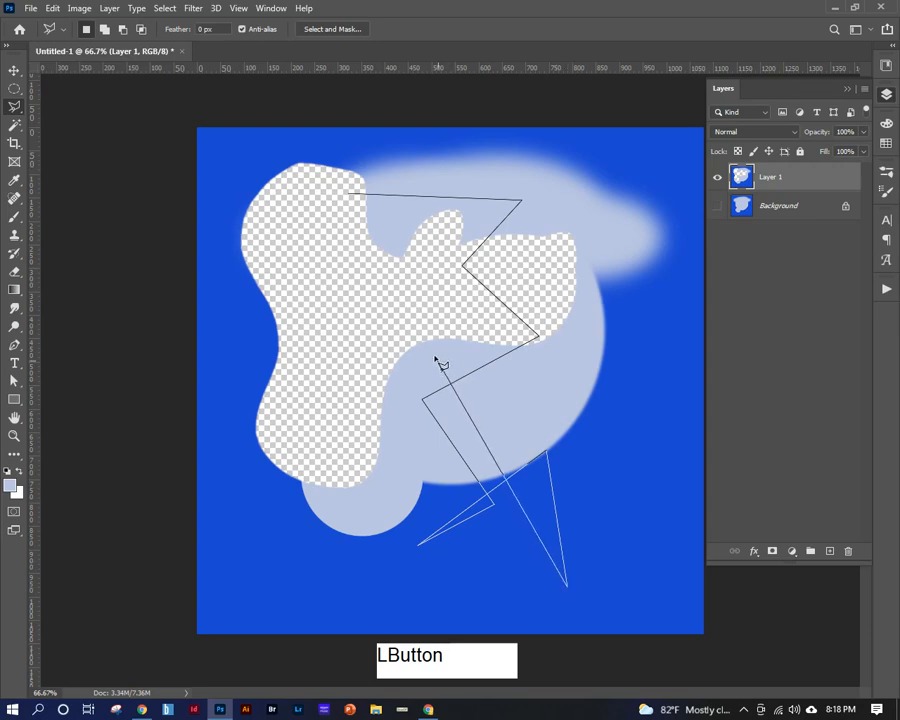
click(400, 288)
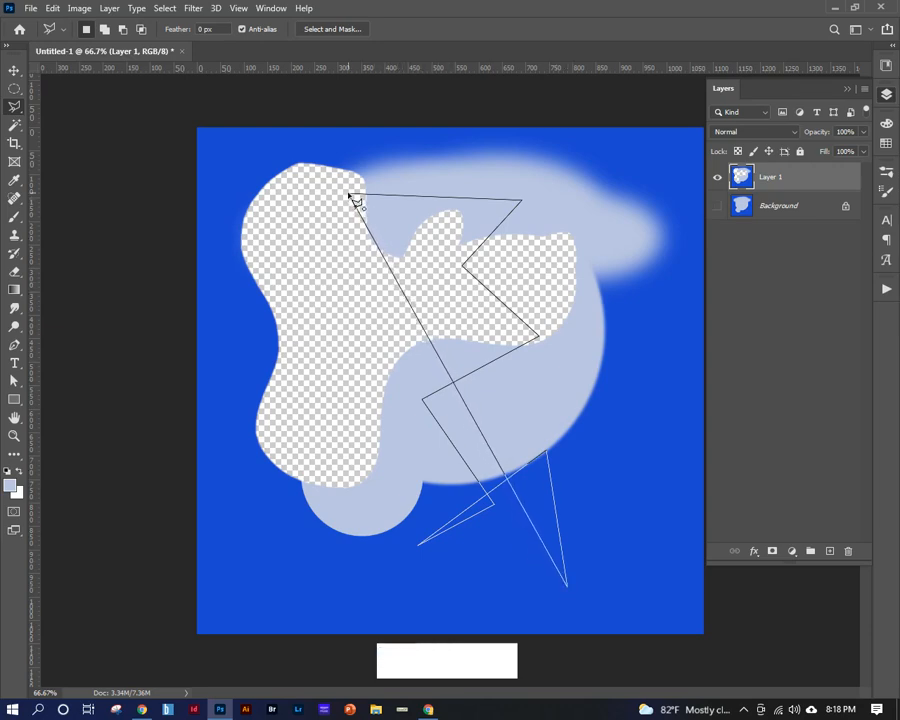
click(355, 200)
Start another polygonal outline near the cut-out's upper edge, cancel it, and deselect the zigzag selection.
click(266, 200)
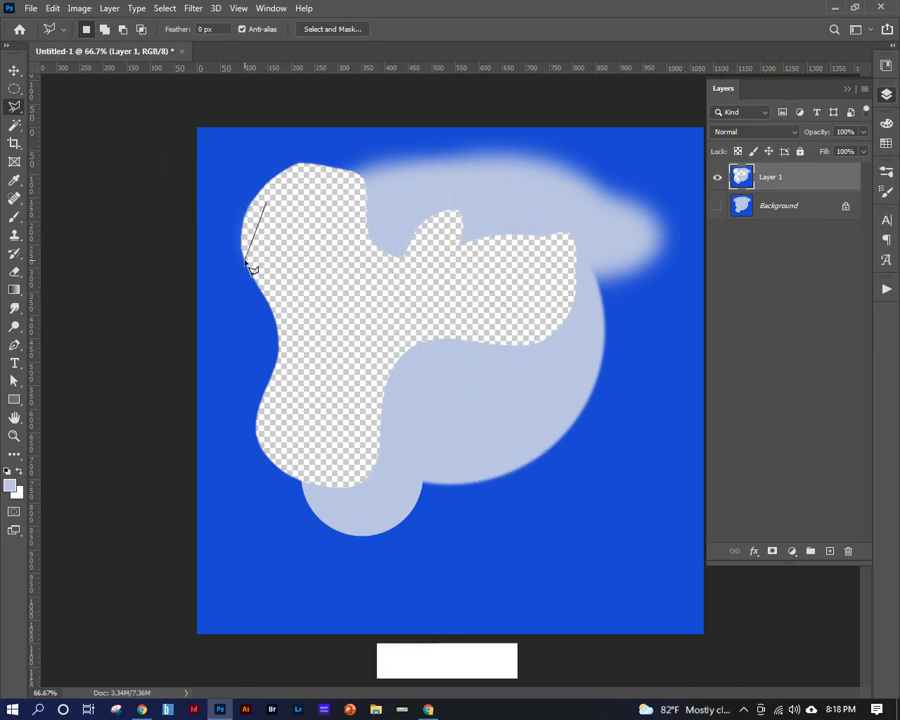
key(Escape)
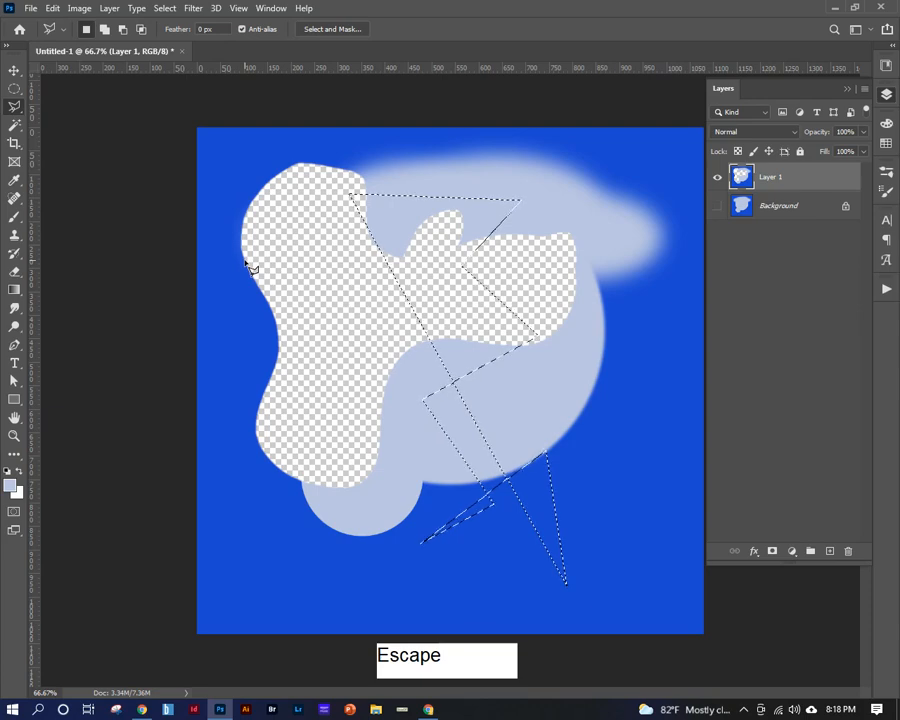
key(ctrl+d)
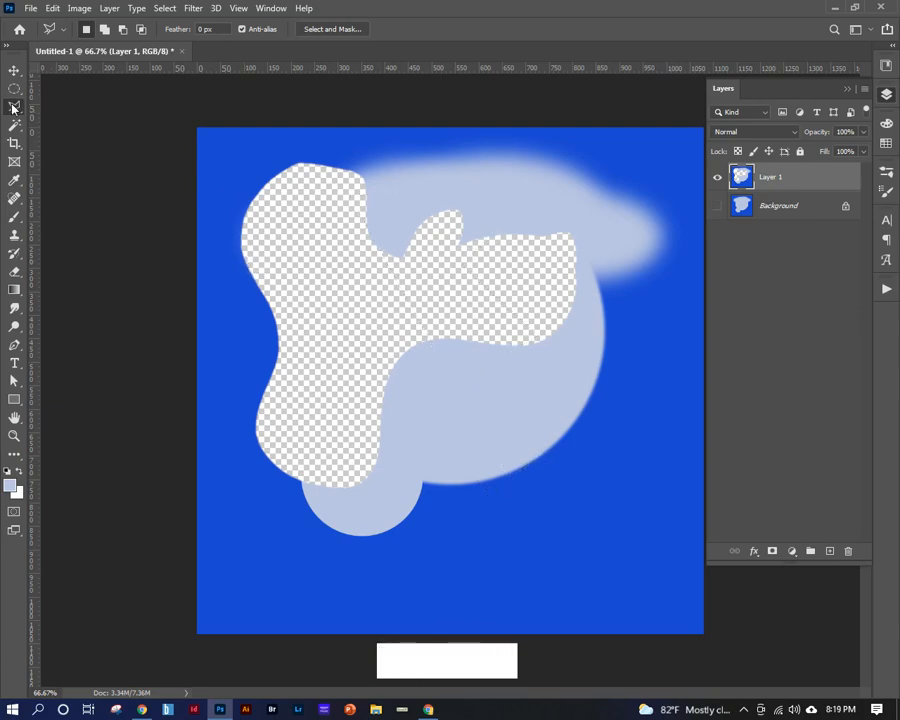
Trace a closed selection about 1070 x 1070 px roughly along the canvas edges with the Magnetic Lasso tool.
drag(14, 107, 56, 136)
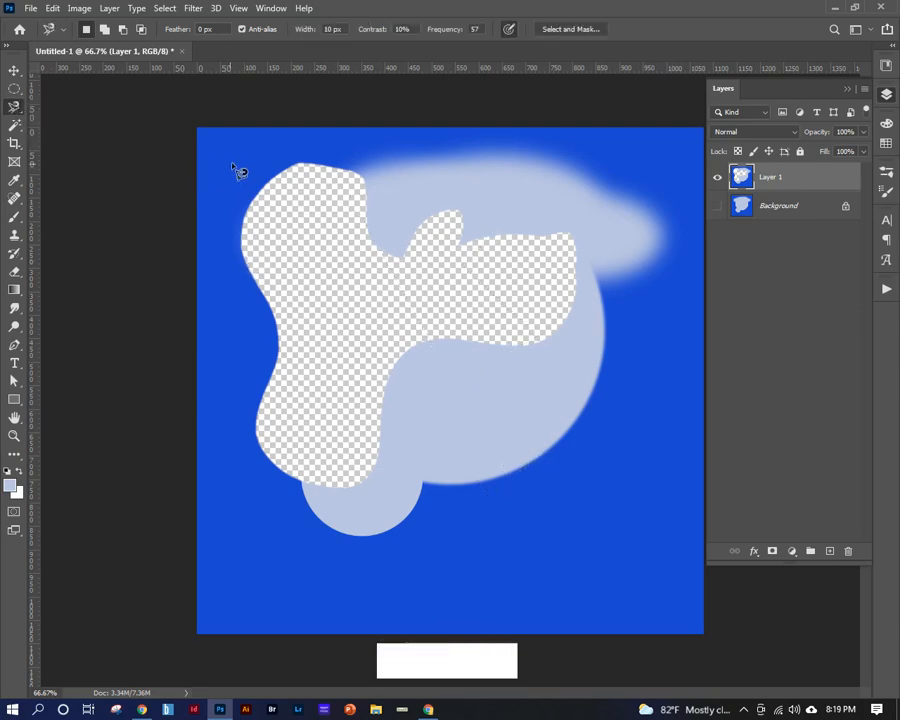
click(244, 157)
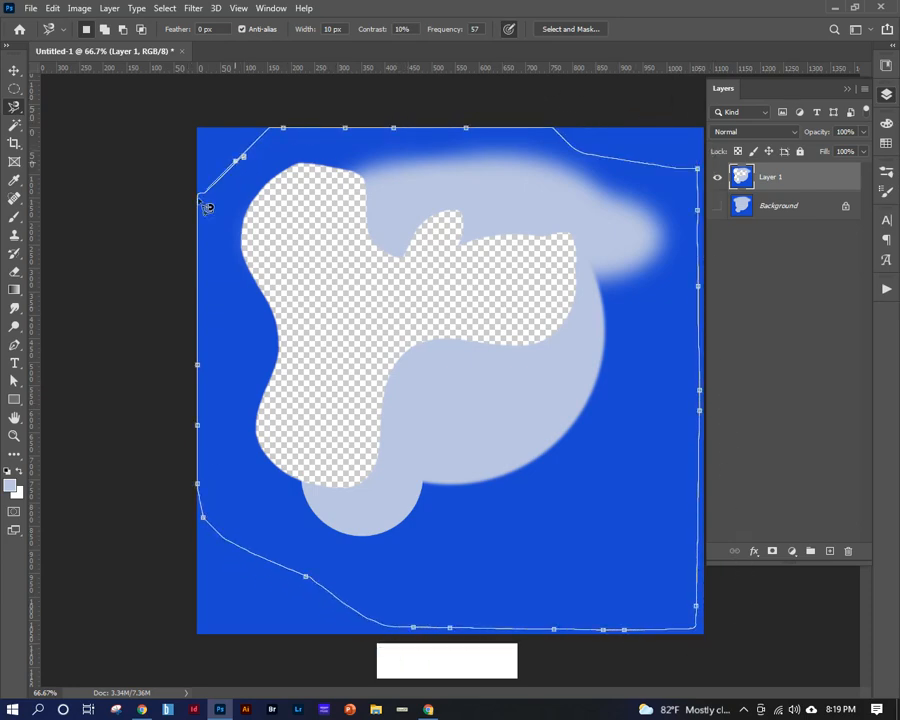
click(245, 161)
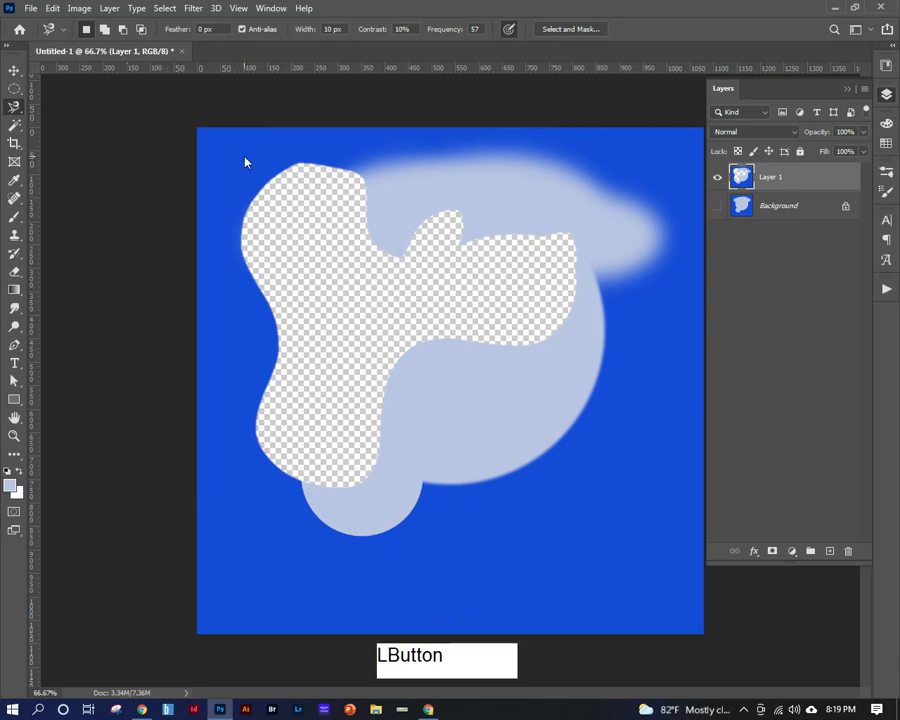
Switch to the Elliptical Marquee tool and clear the magnetic selection.
click(14, 88)
click(95, 126)
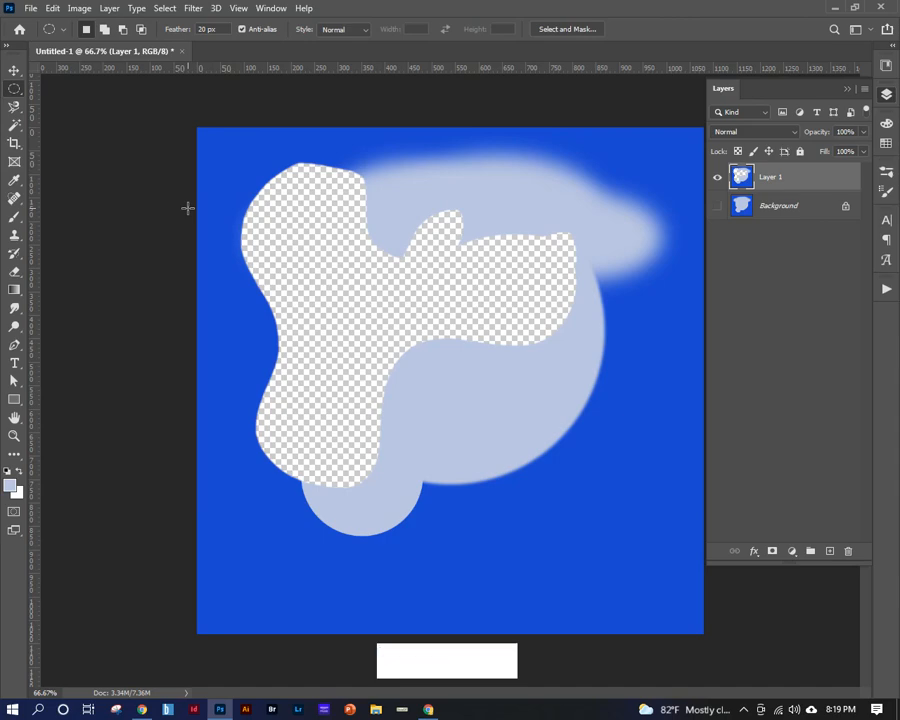
click(162, 250)
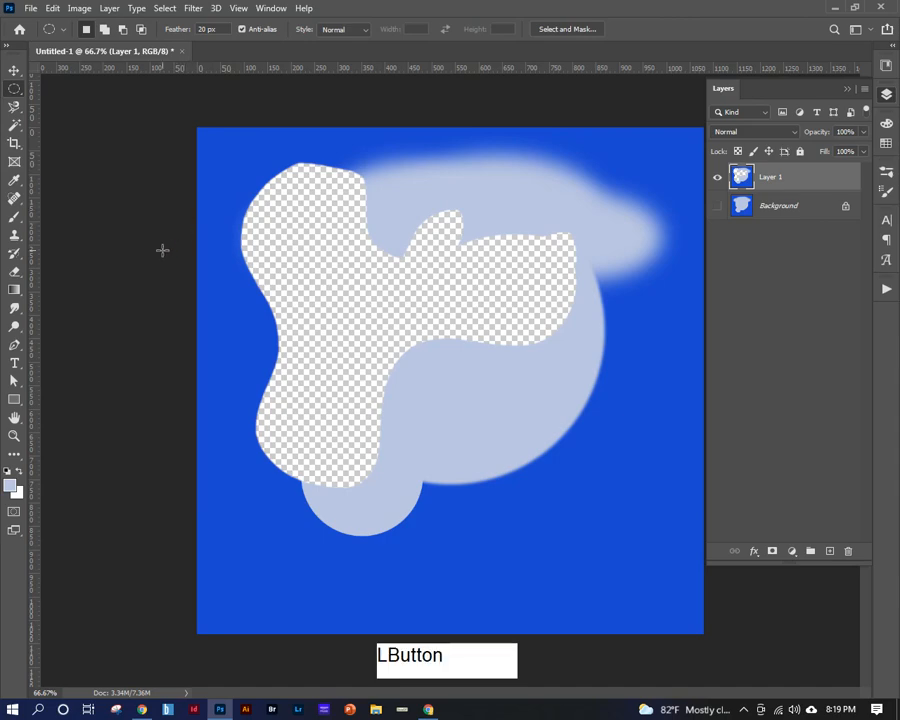